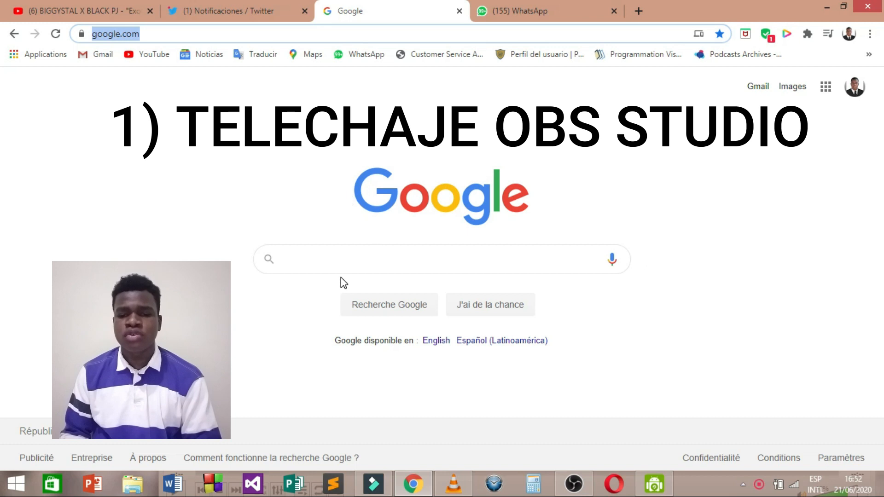
- Search Google for obs studio
click(371, 266)
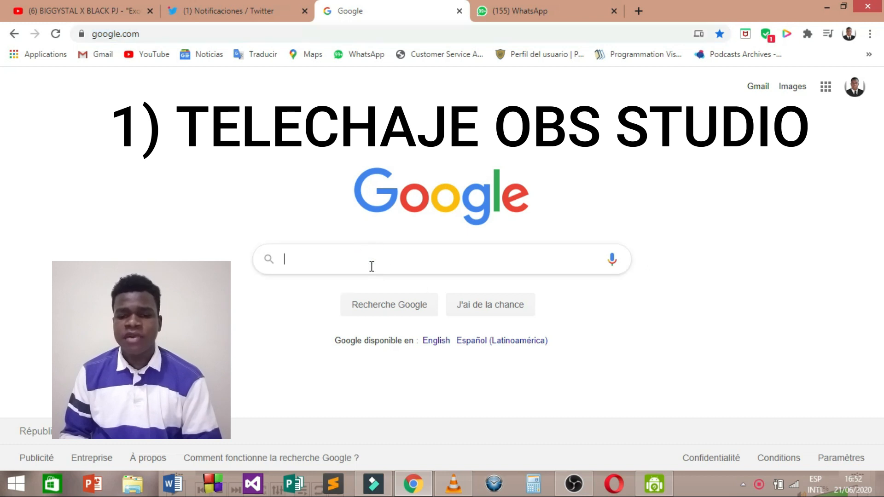
text(onx)
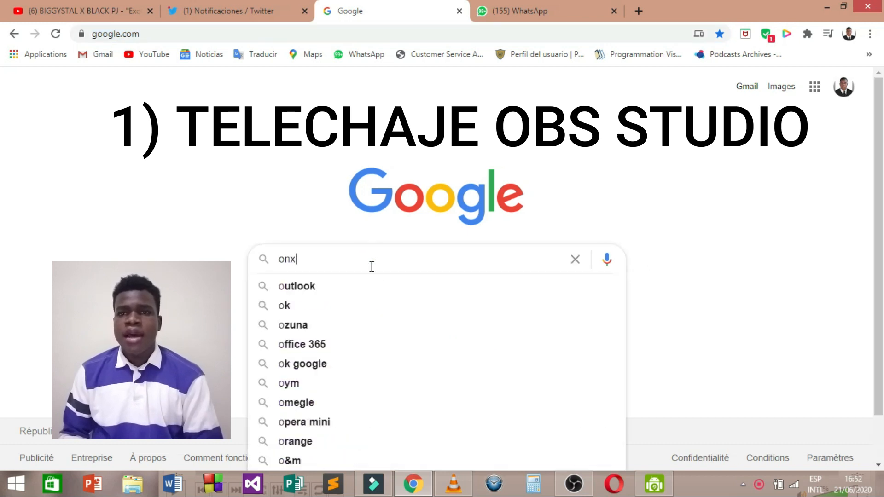
key(BackSpace)
key(BackSpace)
text(bs)
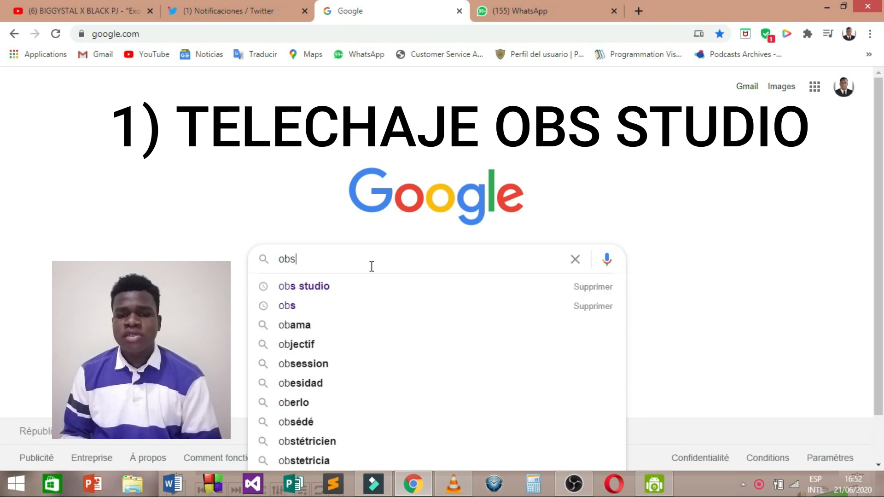
key(BackSpace)
click(348, 286)
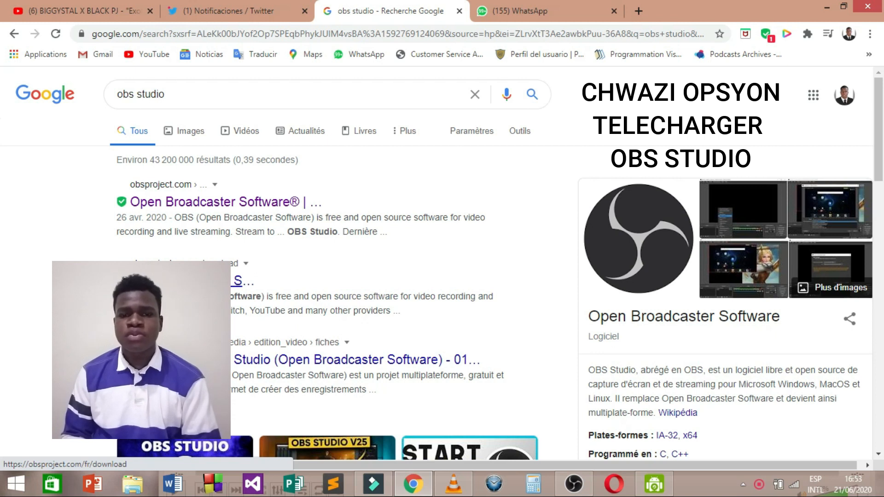
- Open the obsproject.com download page from the results and download the standard Windows installer of OBS Studio 25.0.8
click(184, 281)
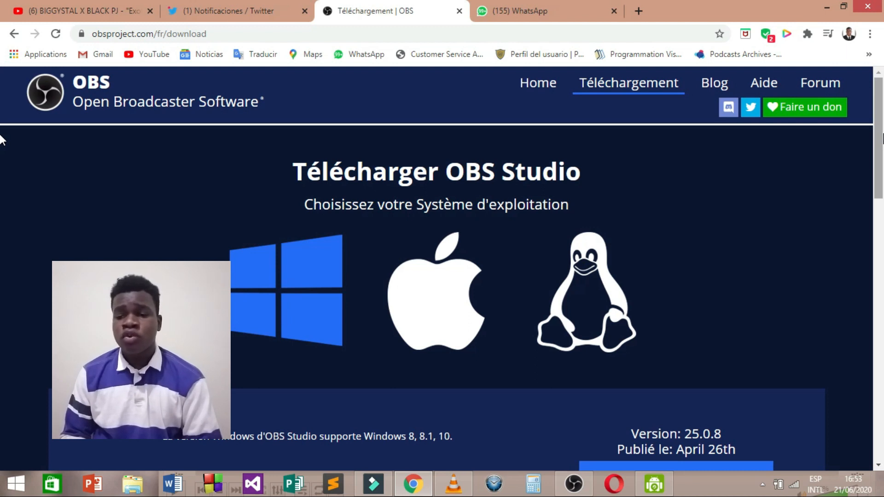
scroll(1, 138, down, 5)
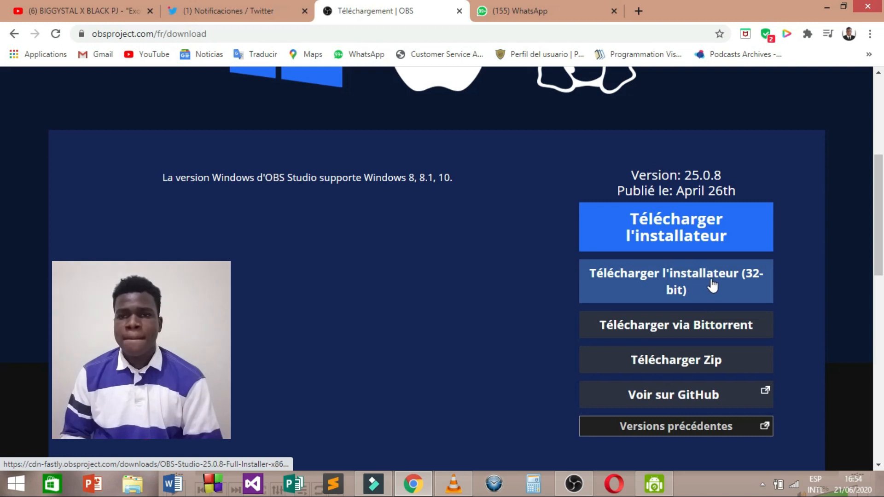
click(671, 233)
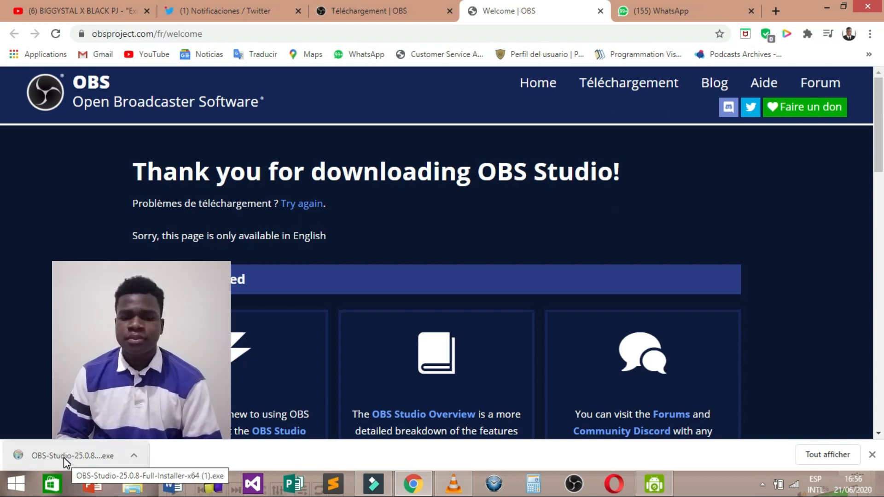
- Run the downloaded OBS Studio 25.0.8 installer and proceed past the welcome page and the license agreement
click(64, 456)
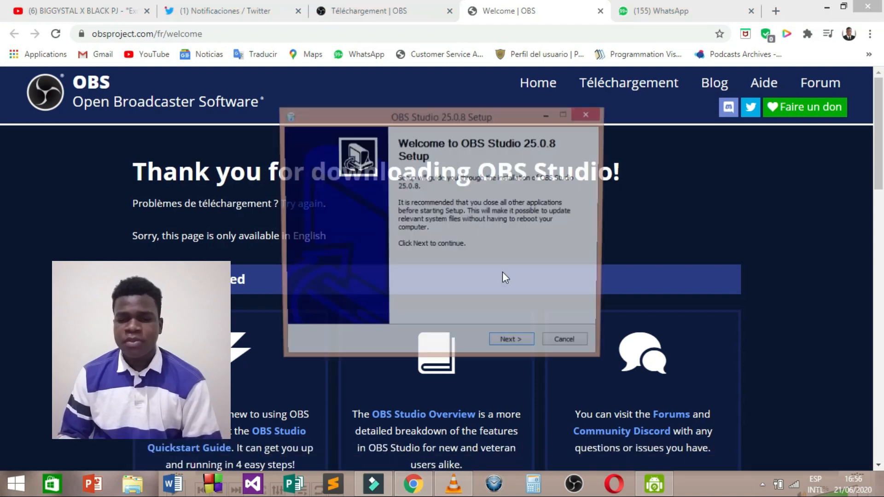
click(514, 346)
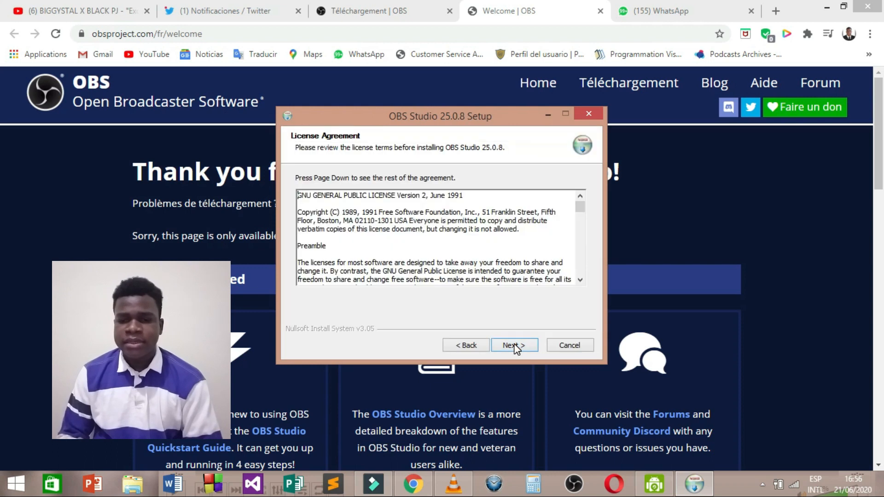
click(510, 346)
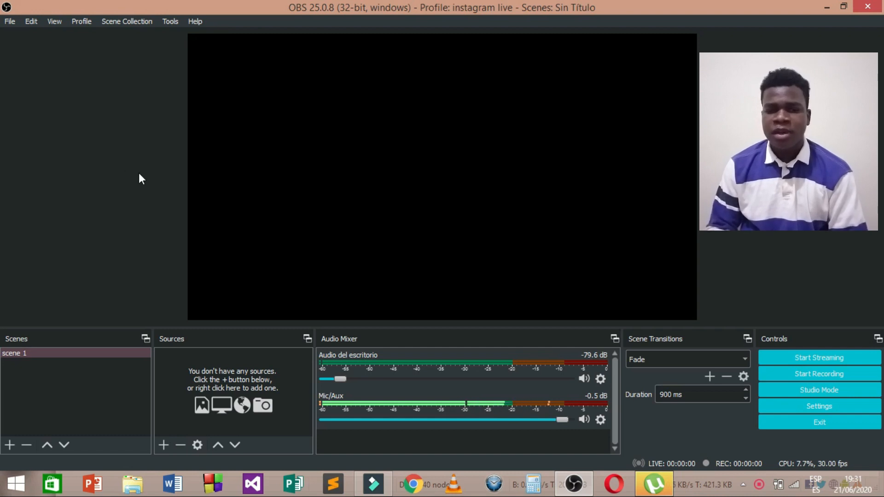
- Switch to OBS, choose the instagram live profile and add a scene named presentation
click(79, 24)
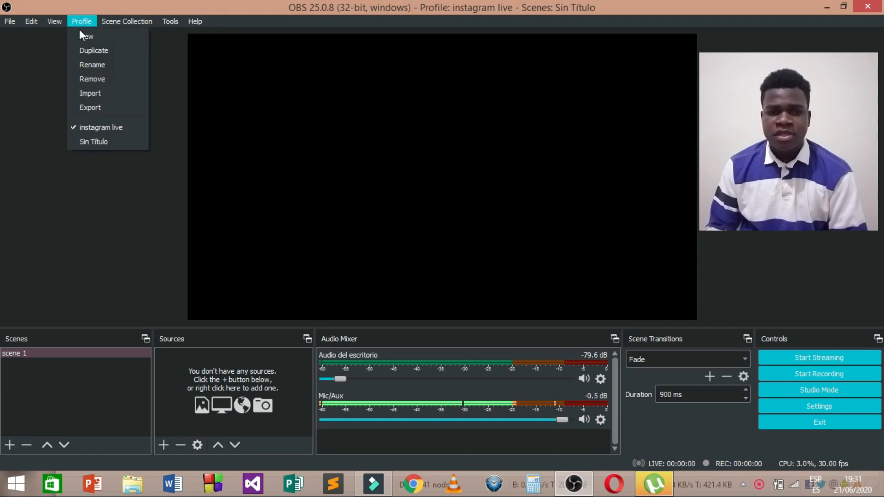
click(101, 124)
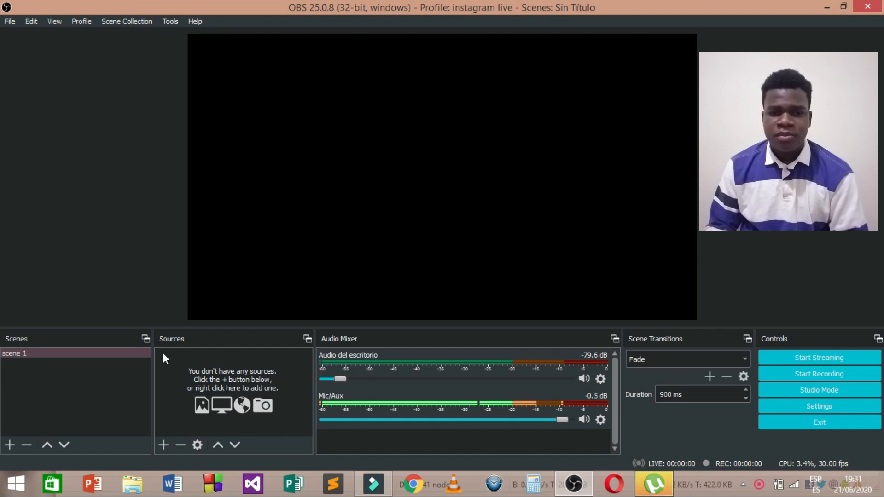
click(10, 445)
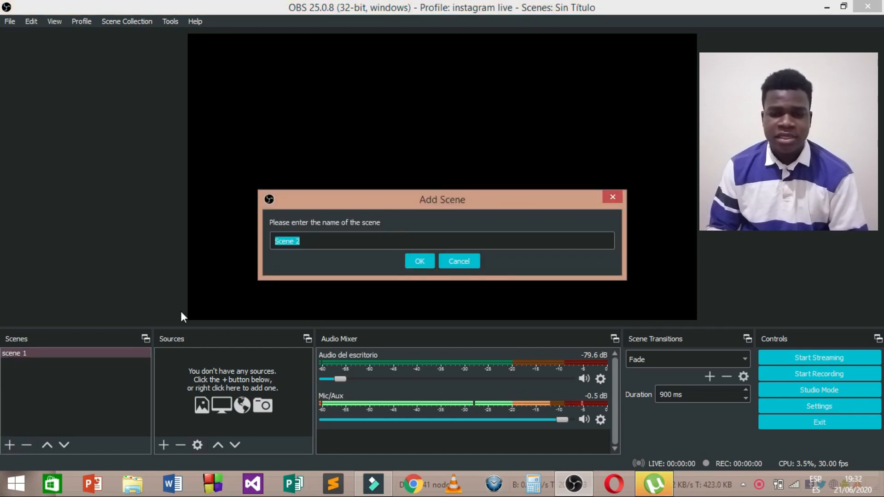
text(sce)
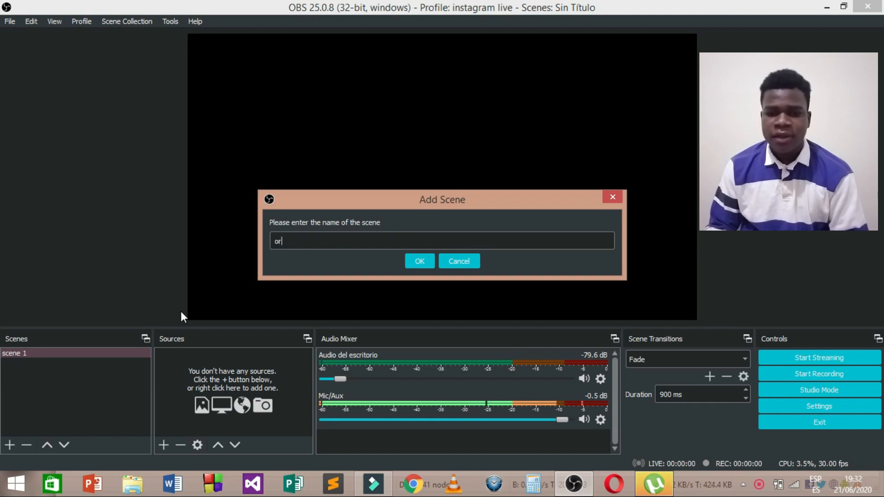
key(BackSpace)
key(BackSpace)
key(BackSpace)
text(pr)
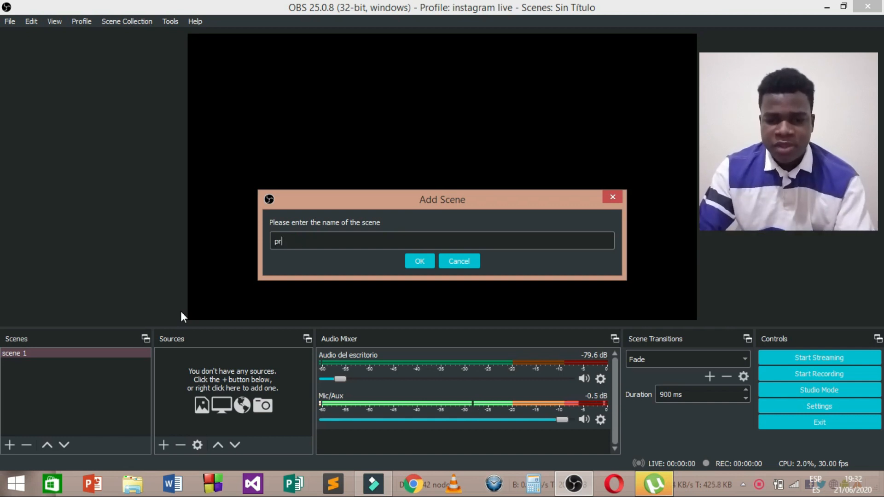
text(esenta)
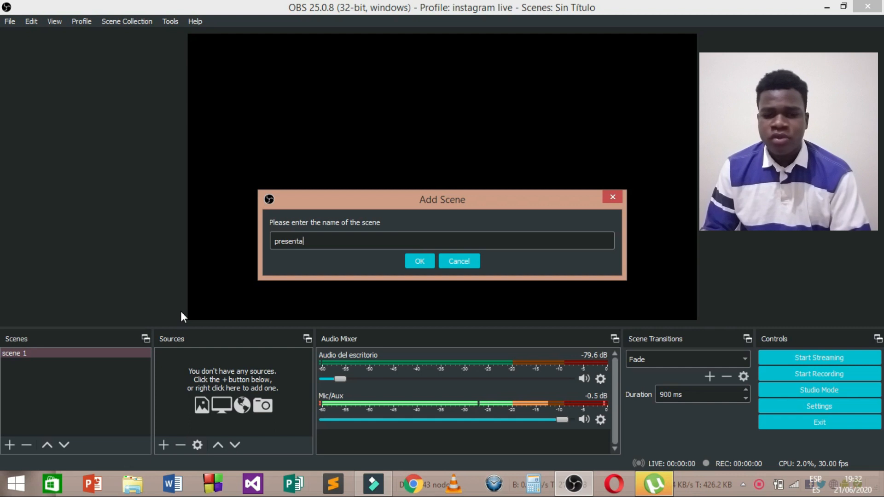
text(tion)
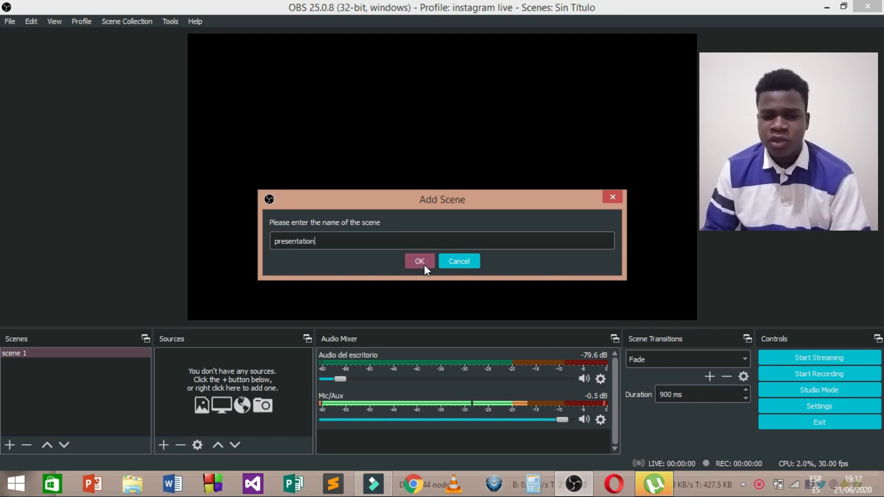
click(424, 265)
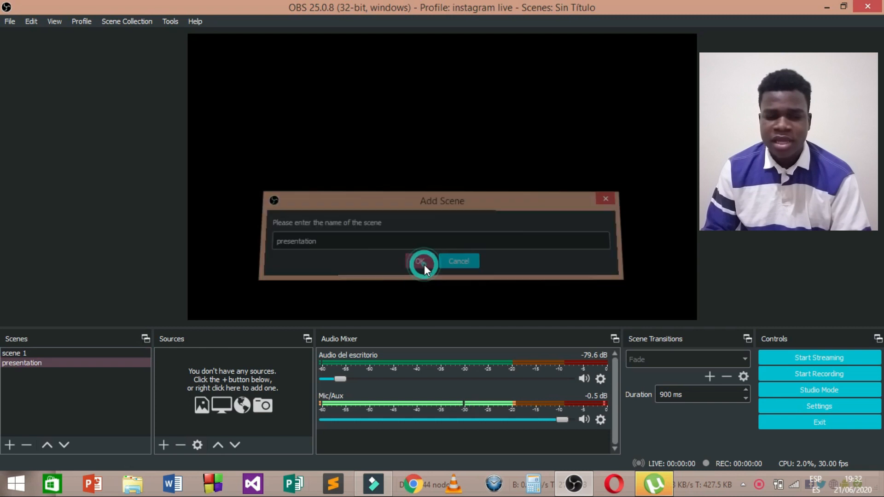
- Switch between the two scenes and make scene 1 the active one
click(57, 353)
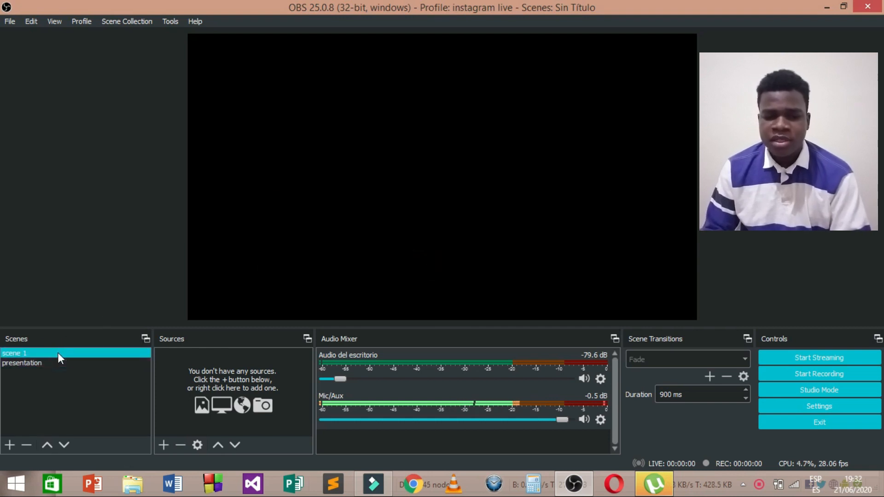
click(54, 360)
click(63, 351)
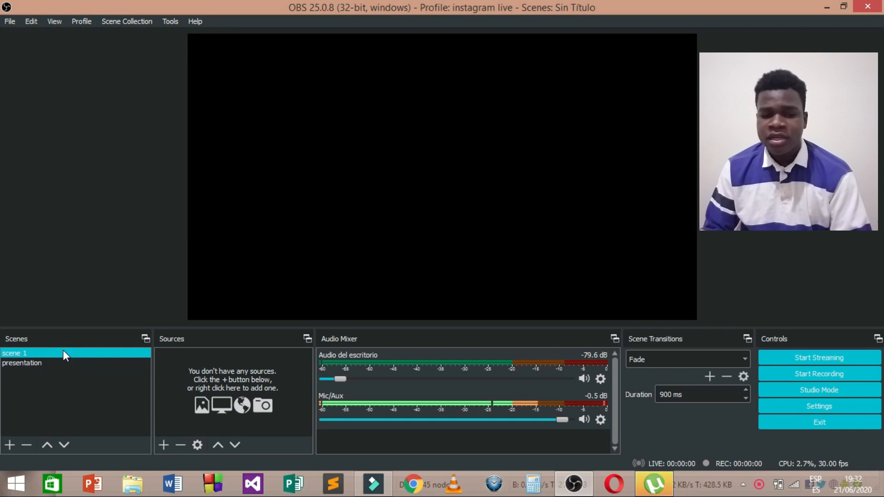
click(200, 438)
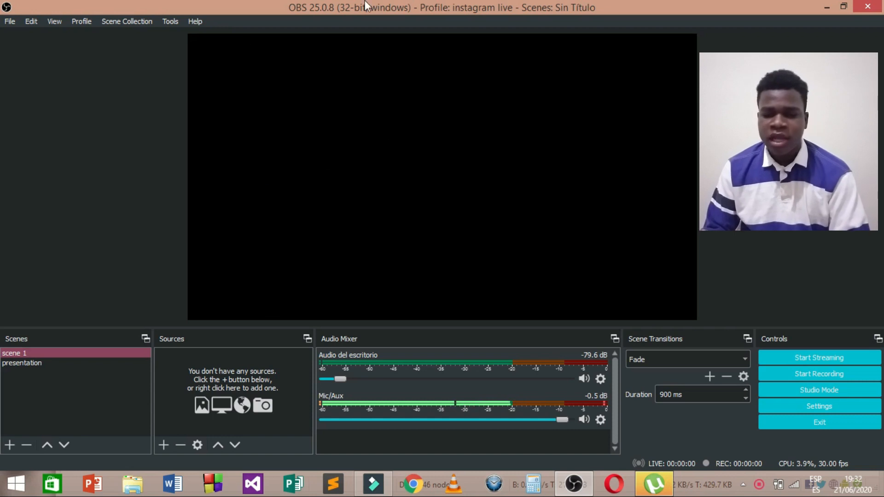
- Set the base canvas resolution to 1080x1920 in the video settings and save the change
click(824, 408)
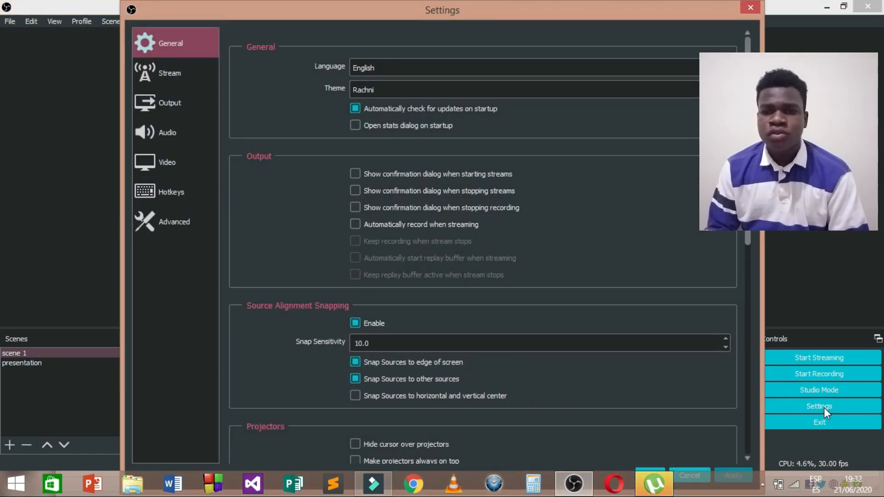
click(175, 161)
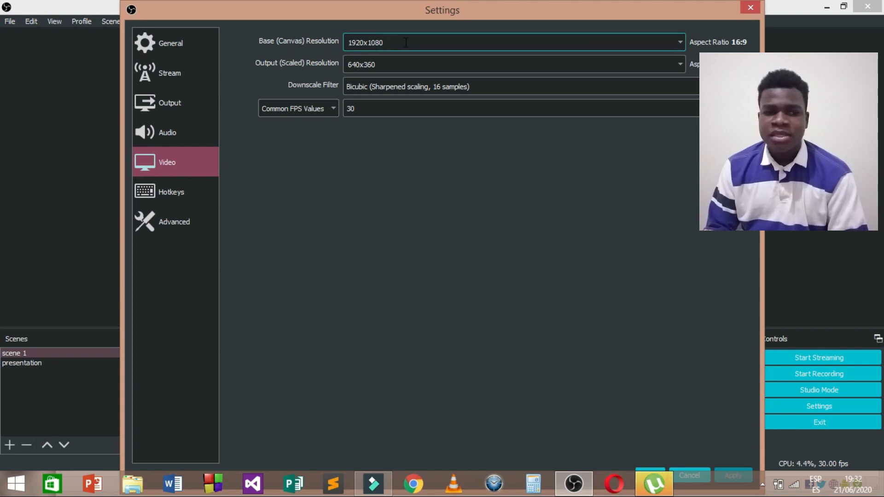
drag(406, 42, 338, 42)
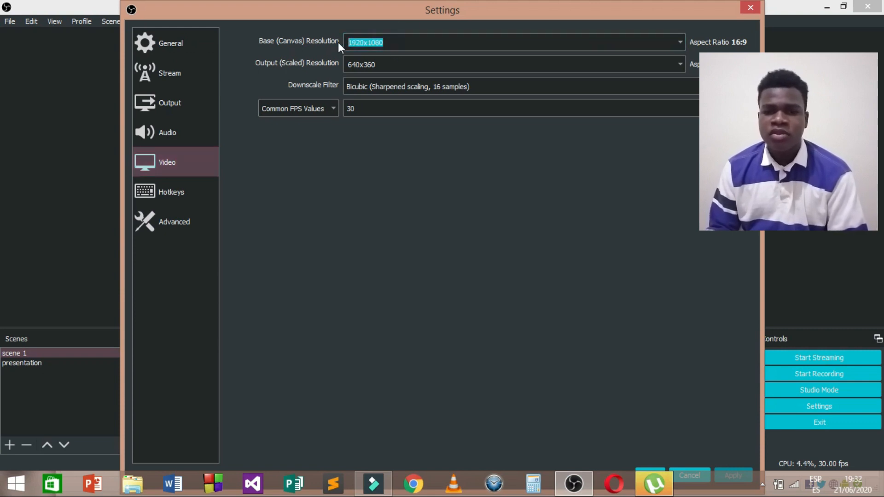
text(10)
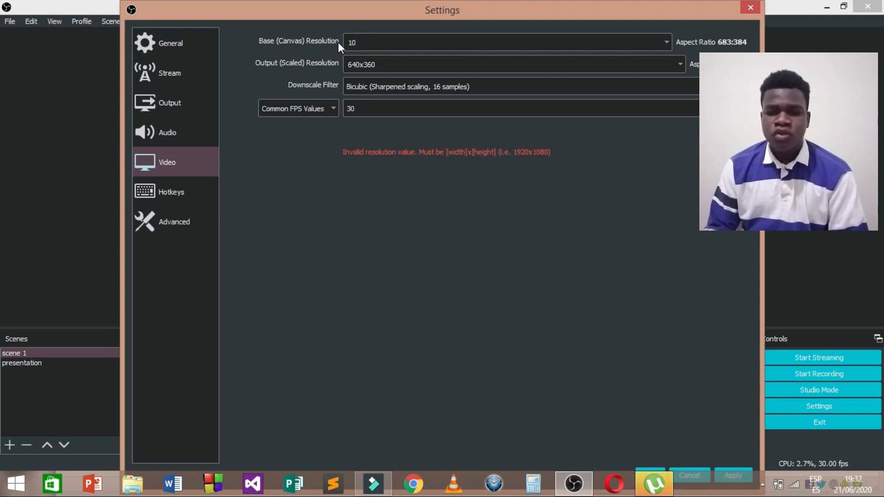
text(80)
text(x)
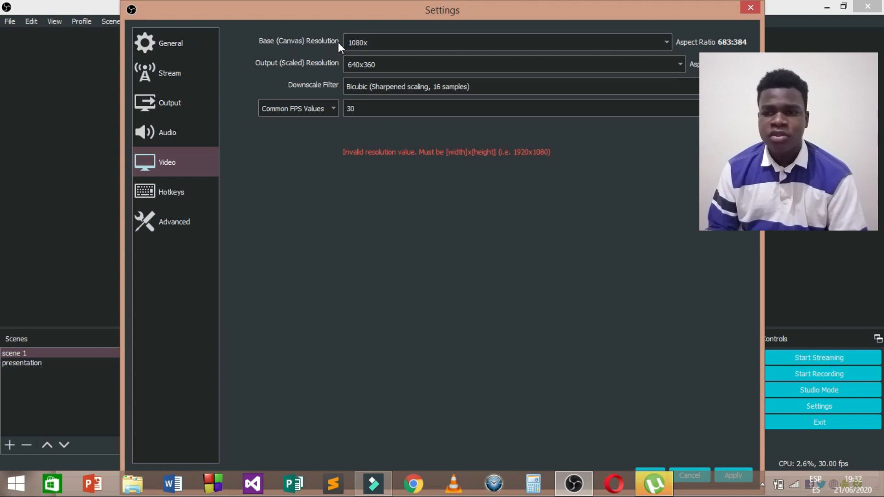
text(1920)
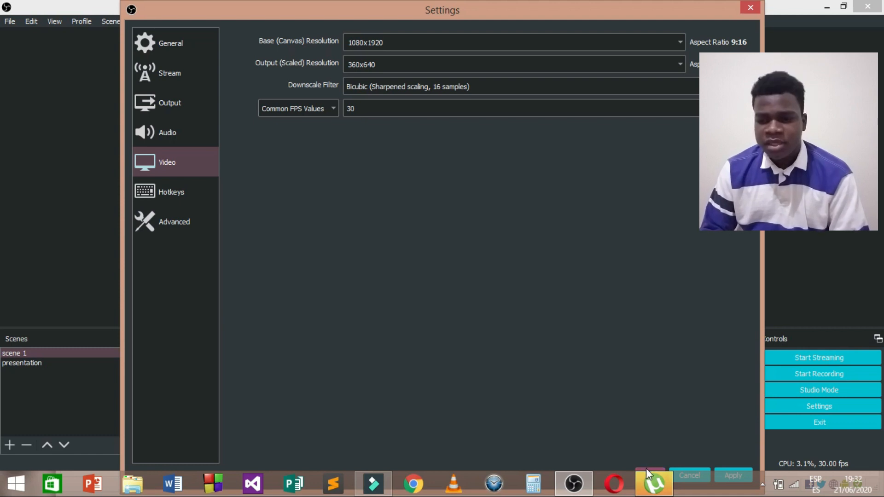
mouse_move(508, 7)
mouse_down()
mouse_move(510, 143)
mouse_move(503, 15)
mouse_up()
click(644, 349)
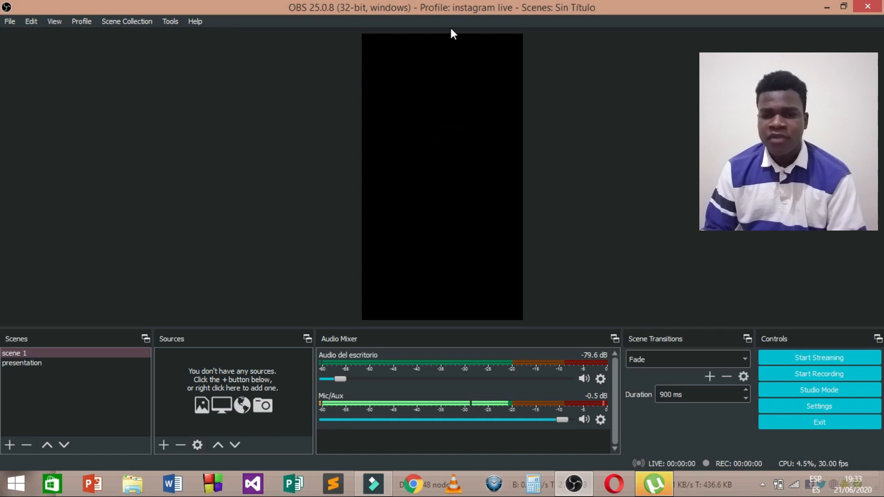
- Add a new image source named background to scene 1
click(165, 443)
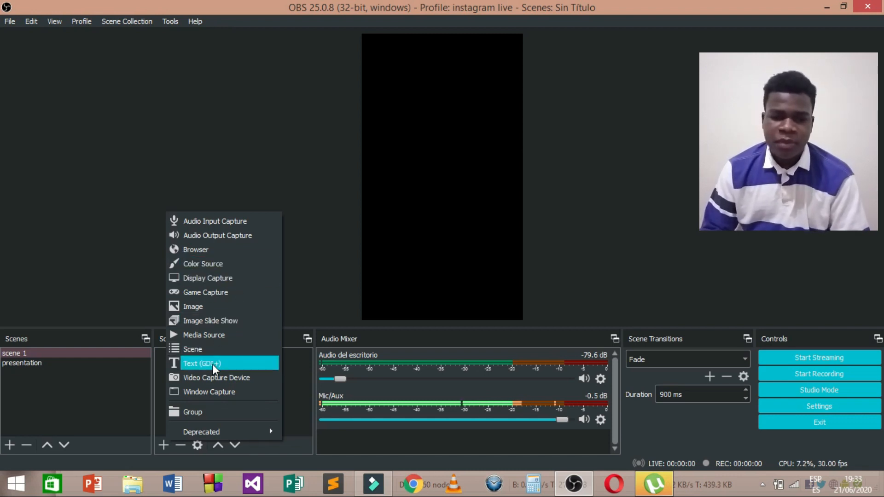
click(220, 306)
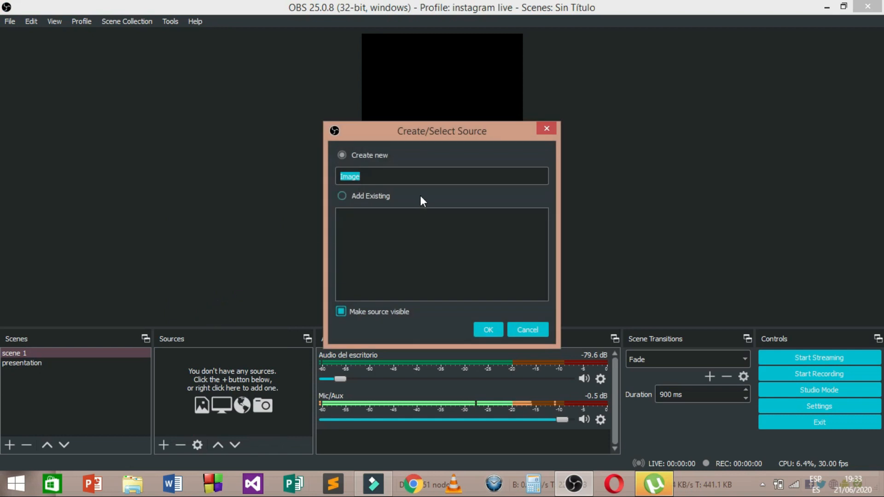
text(background)
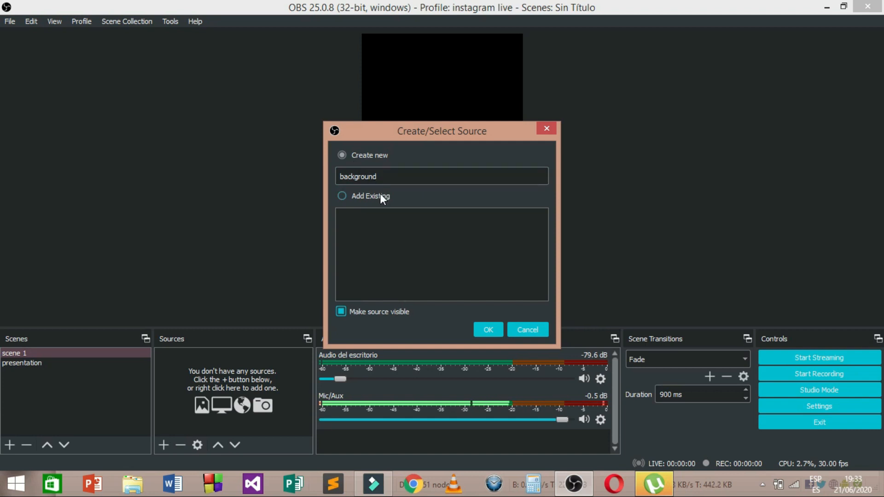
click(494, 331)
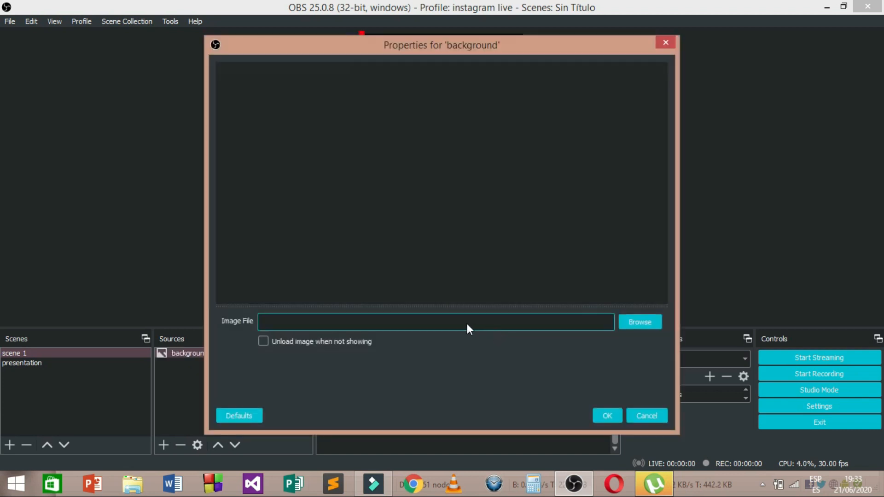
- Load ERtO5TkWAAMUMGO.jpg from the Vídeos/instagram live/scène folder as the background source's image and accept its properties
click(631, 322)
click(631, 321)
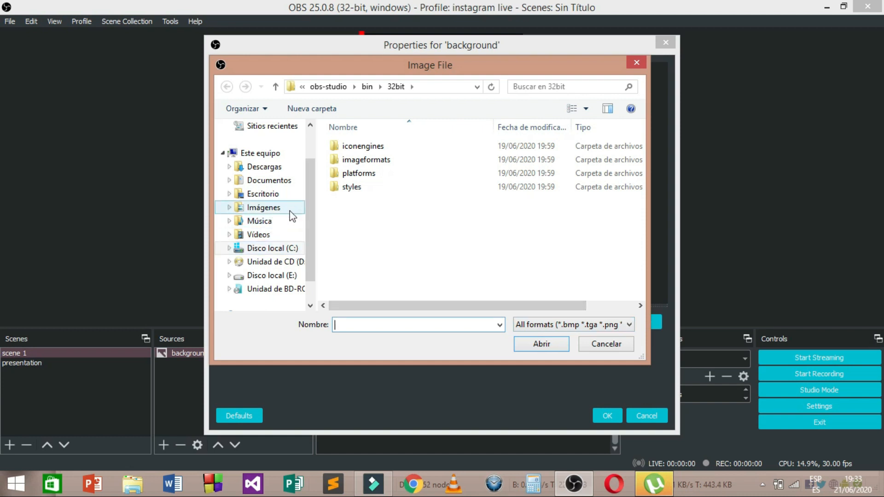
click(274, 235)
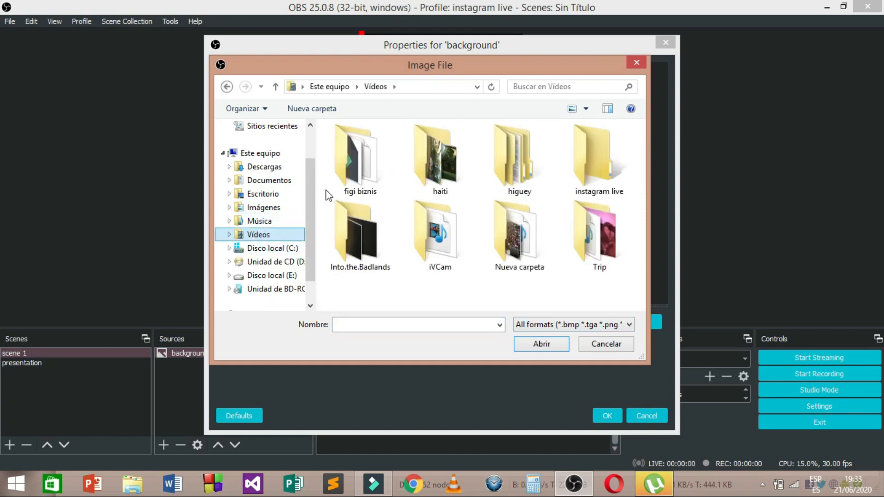
click(584, 169)
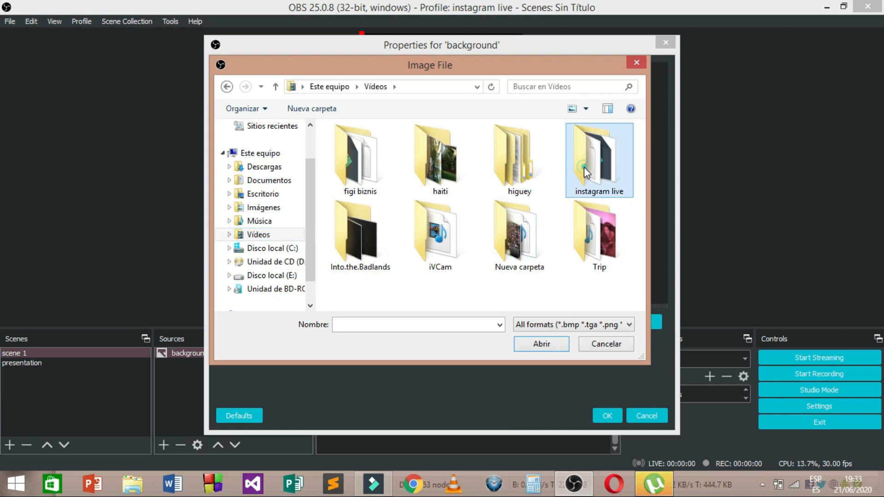
double_click(584, 168)
click(369, 173)
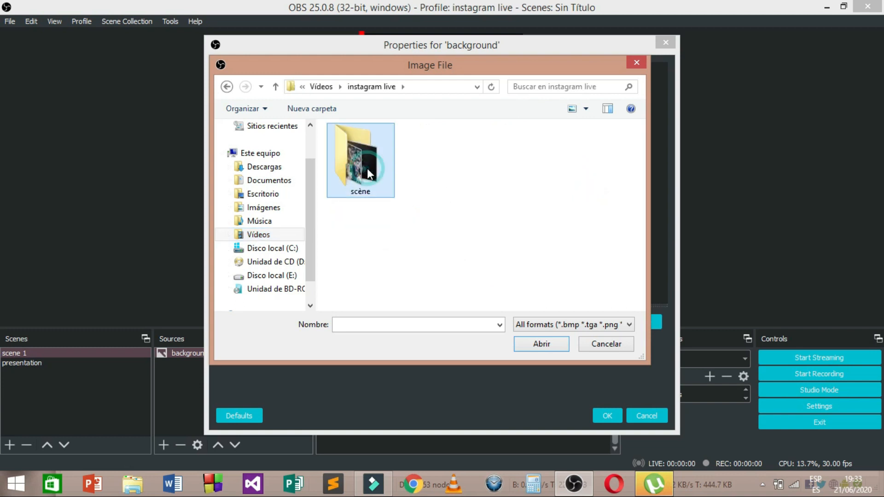
double_click(368, 173)
click(517, 160)
double_click(516, 161)
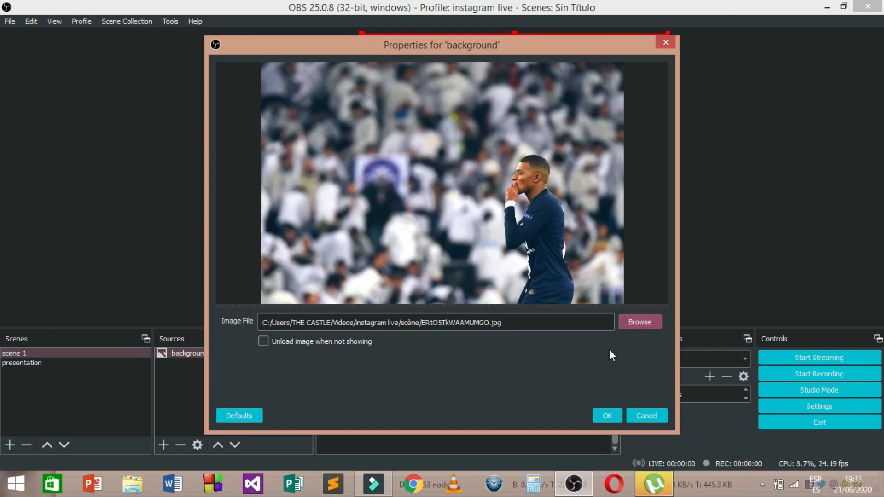
click(607, 416)
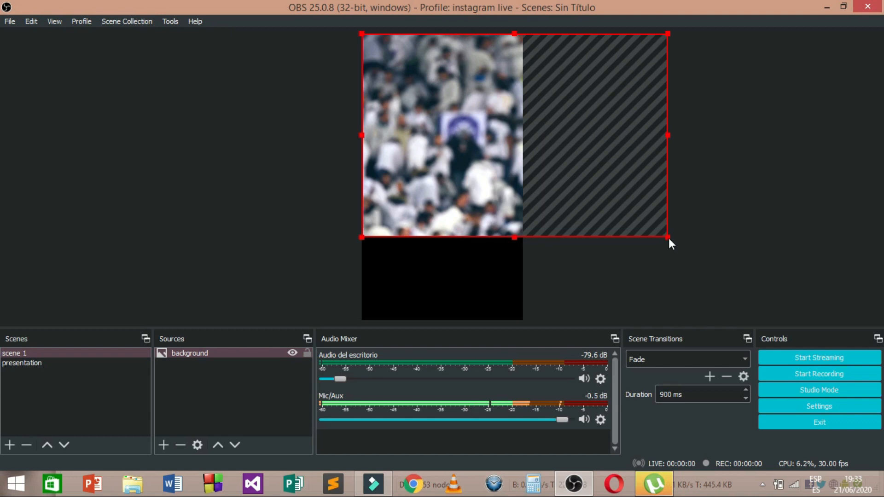
- Enlarge the background image until it fills the whole vertical canvas, and lock the background source
drag(669, 239, 690, 330)
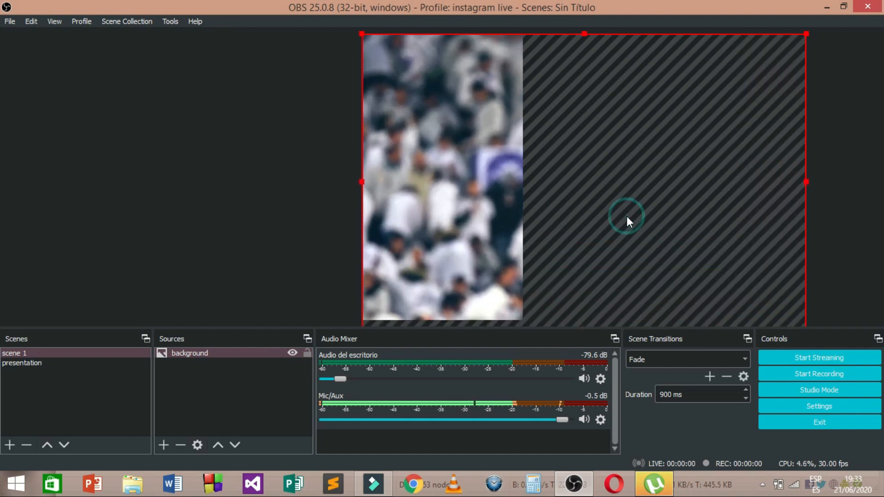
click(270, 180)
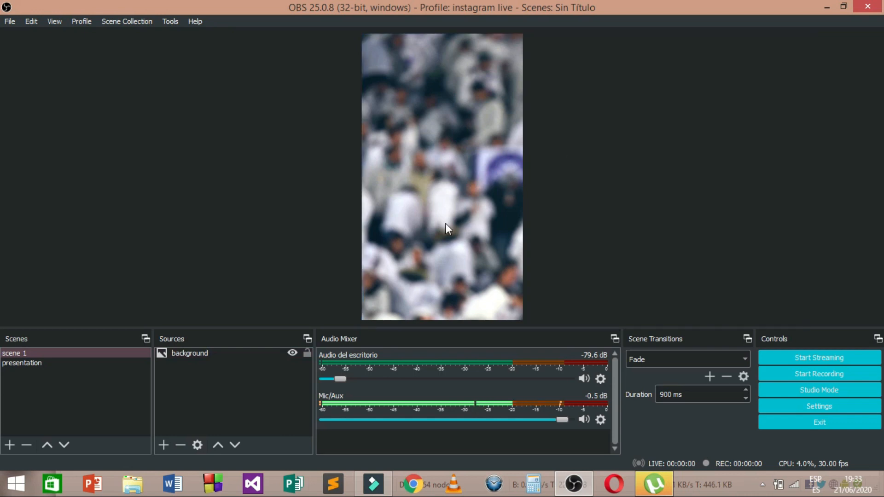
click(263, 153)
click(307, 354)
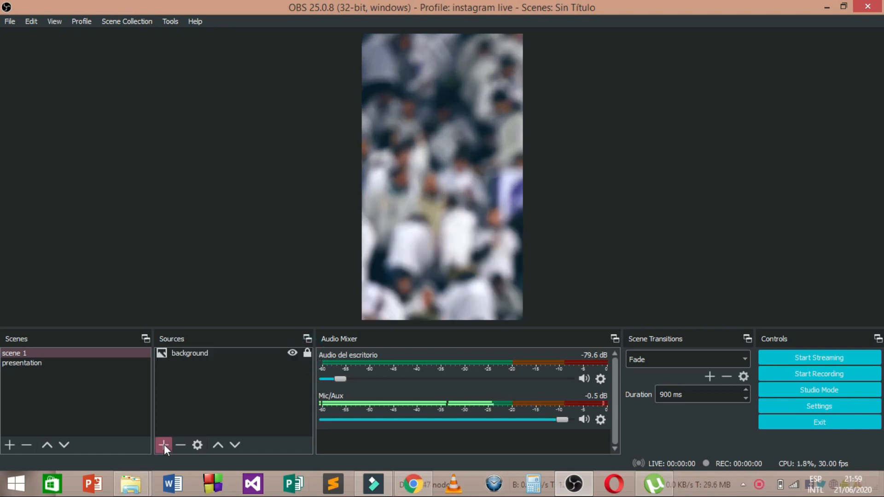
- Add a new image source named follow me to scene 1
click(164, 444)
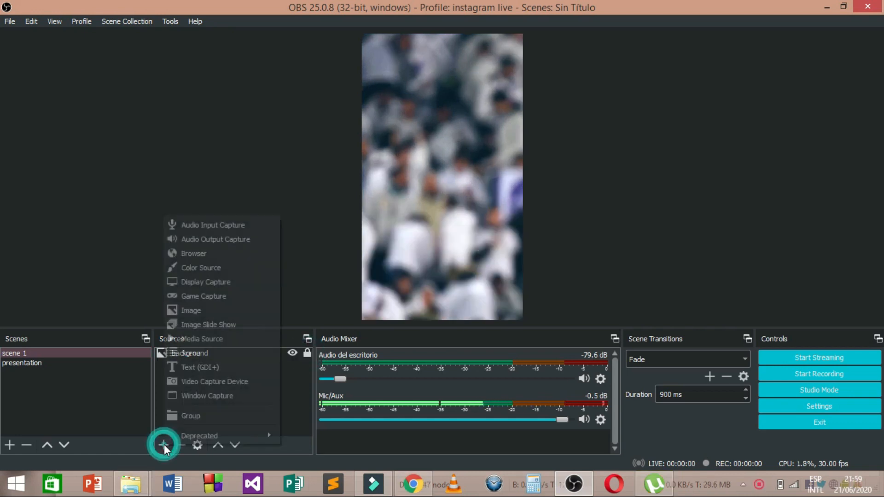
mouse_move(176, 436)
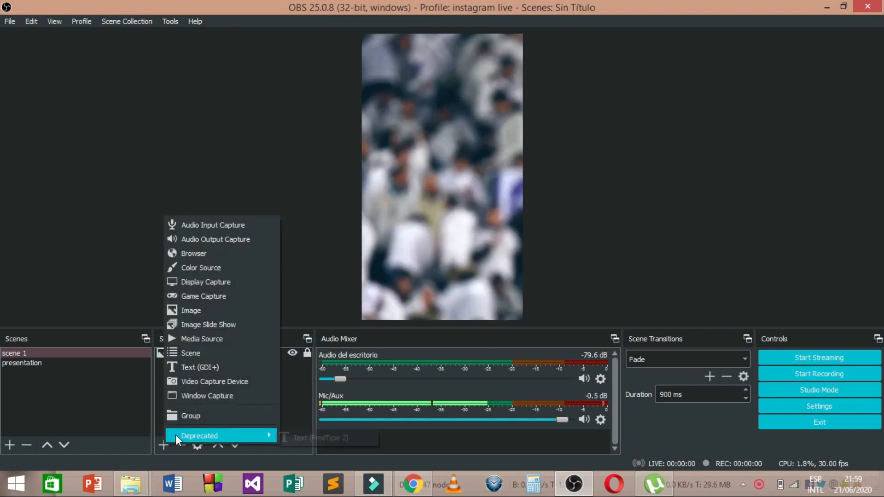
click(189, 315)
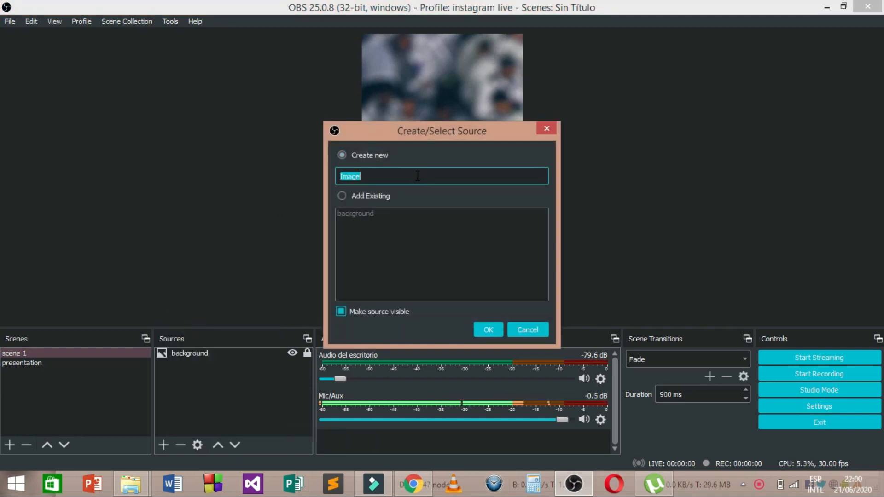
text(ogo)
key(BackSpace)
key(BackSpace)
key(BackSpace)
text(follow me)
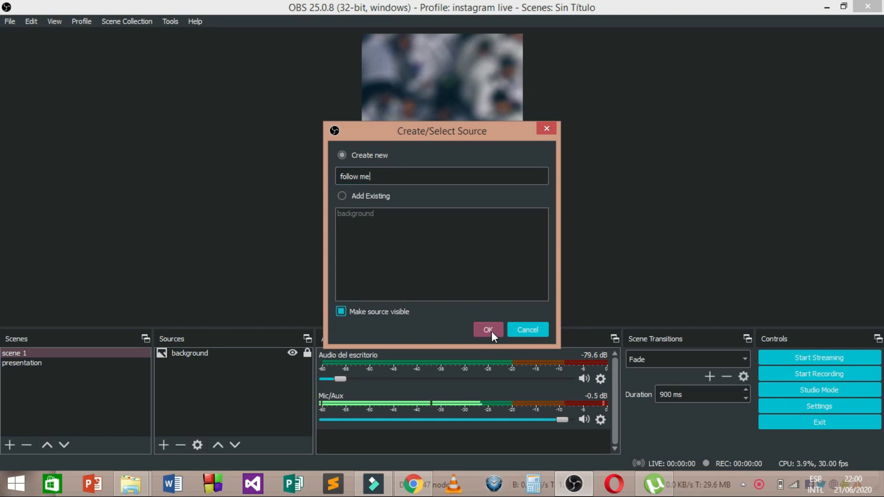
click(489, 330)
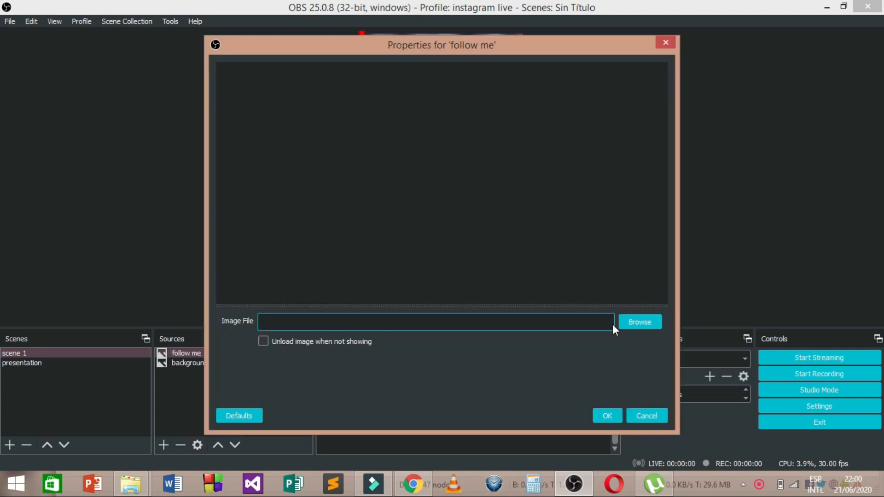
- Load the herby x real image from Imágenes/LOGO SOCIAL into the follow me source and centre it near the canvas's upper edge
click(629, 320)
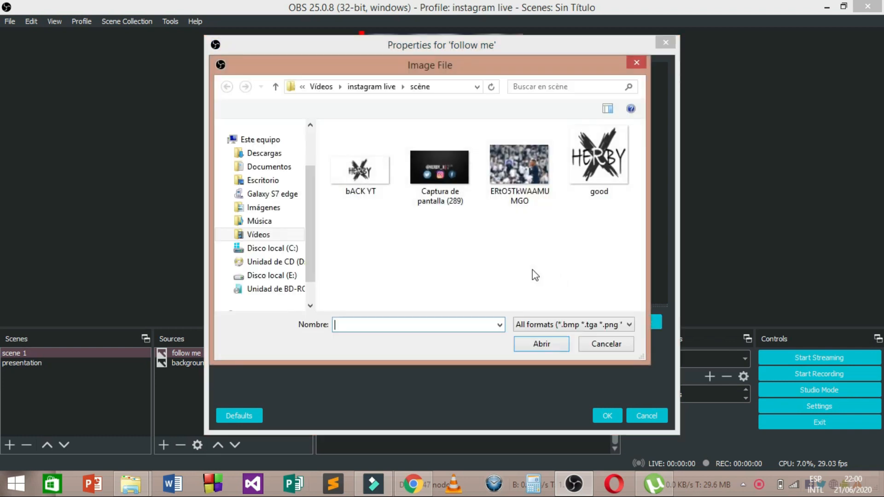
click(284, 211)
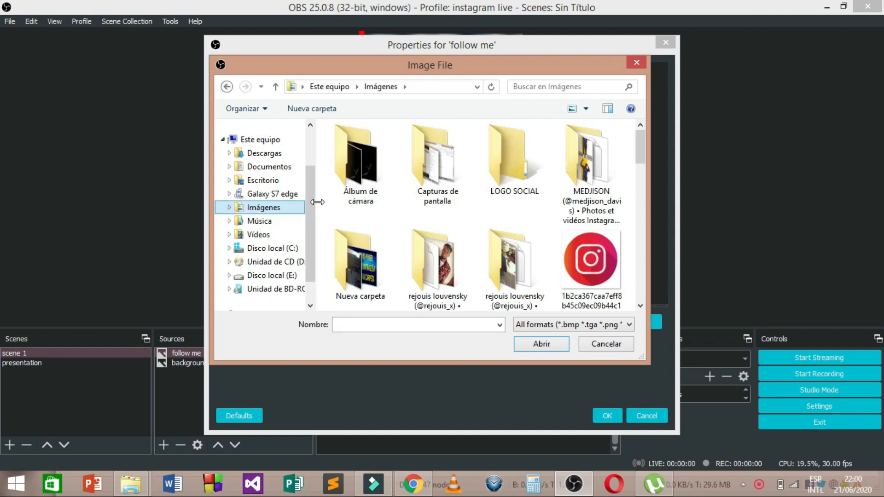
click(527, 177)
double_click(527, 177)
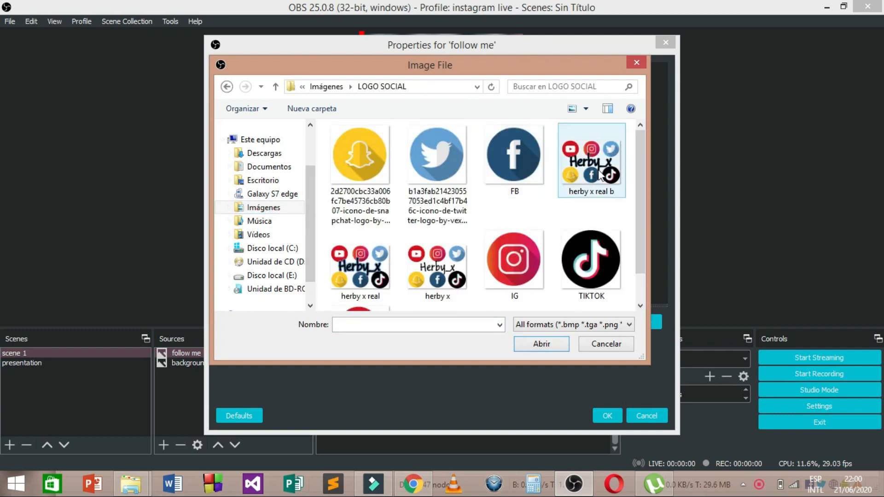
double_click(360, 267)
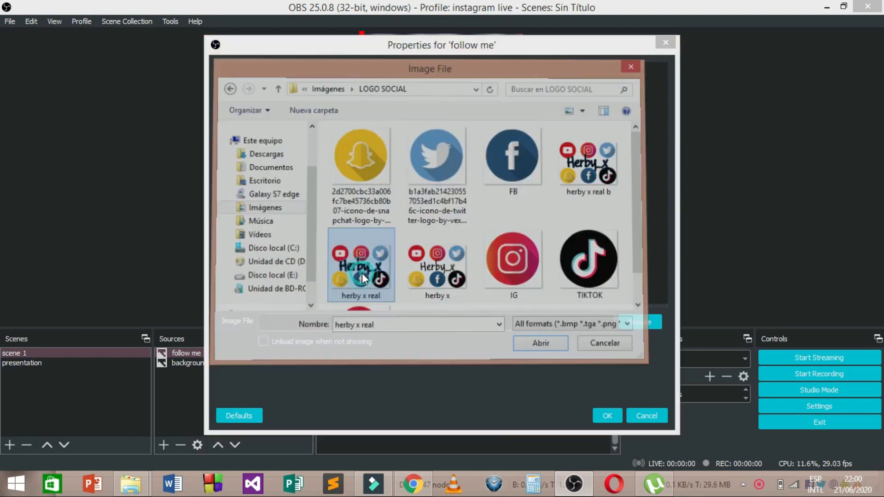
click(605, 414)
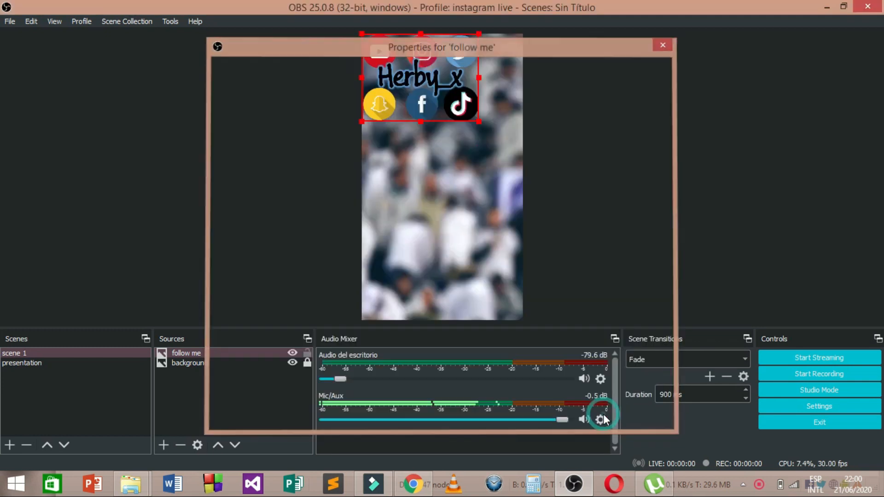
drag(455, 70, 479, 75)
click(616, 137)
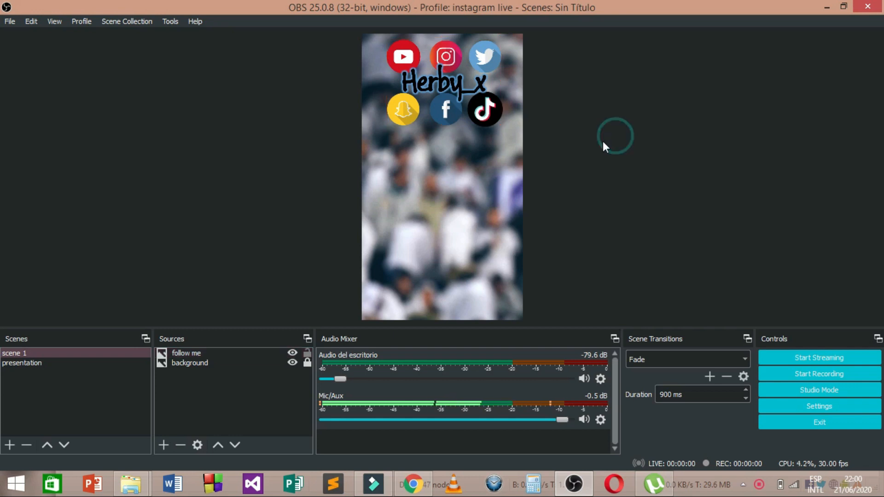
- Add another new image source named logo herby x to scene 1
click(164, 443)
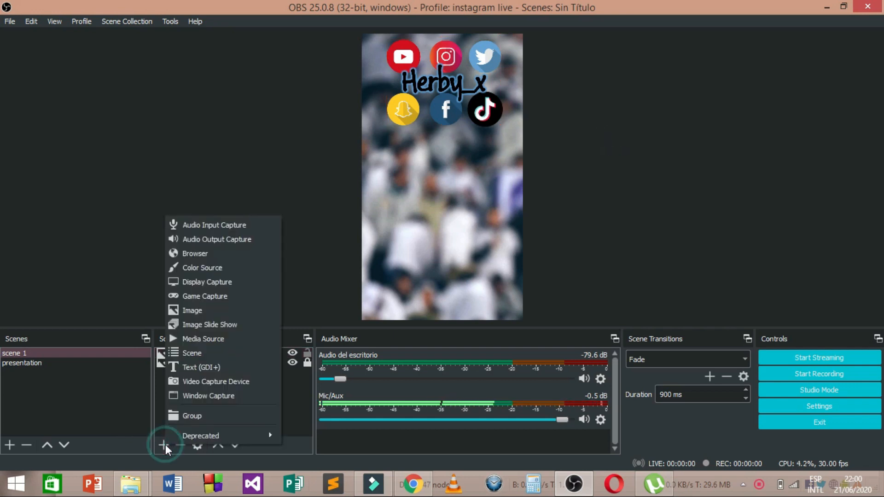
click(197, 311)
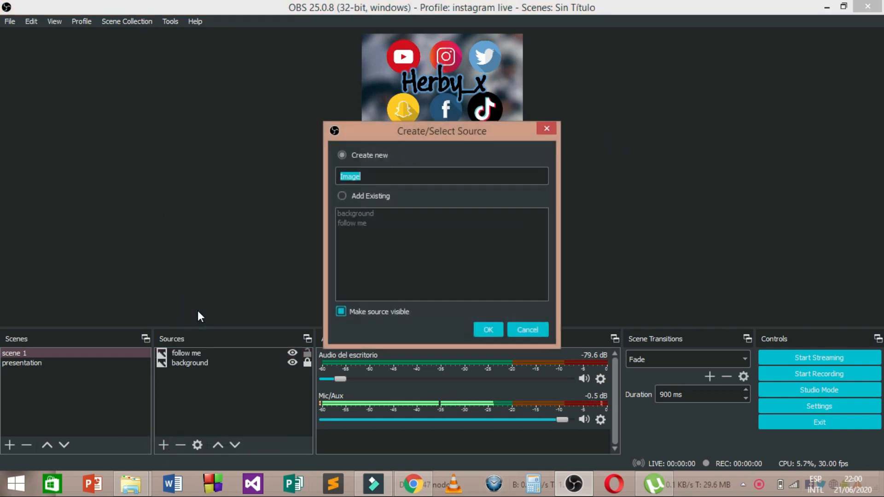
text(lo)
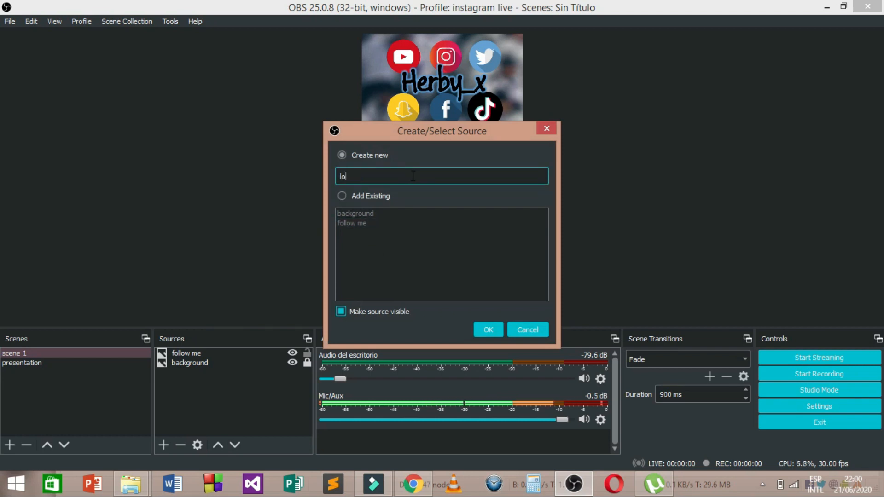
text(go herby x)
click(496, 328)
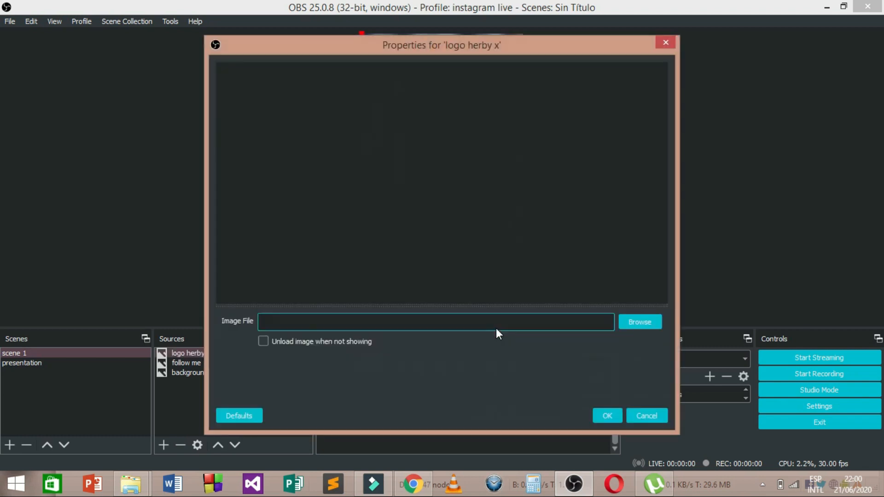
- Load good.png from the Vídeos/instagram live/scène folder as the logo herby x source's image and accept its properties
click(648, 322)
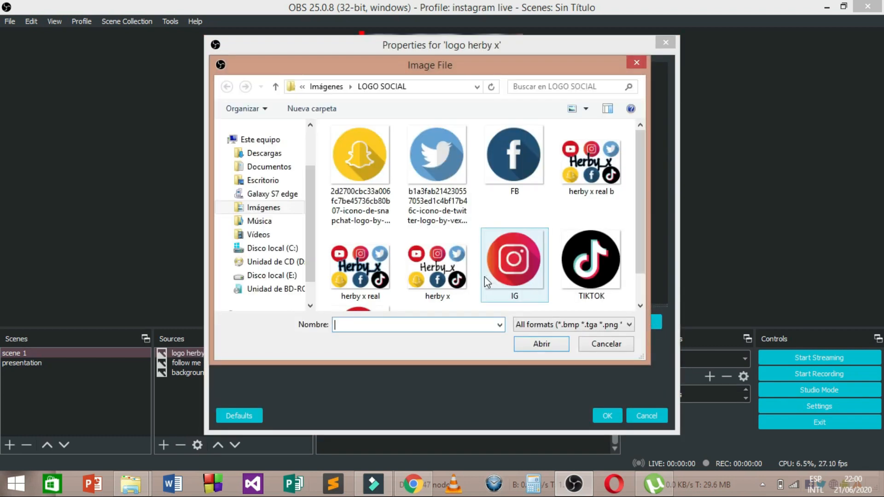
click(282, 208)
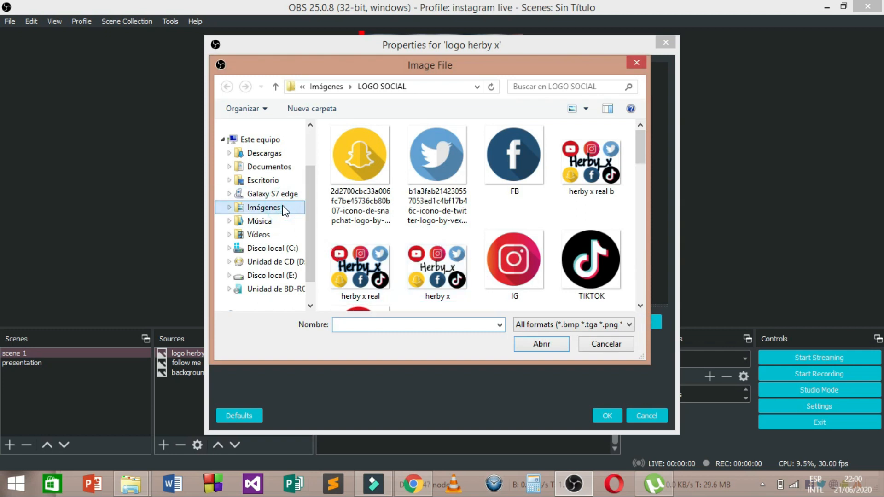
click(267, 235)
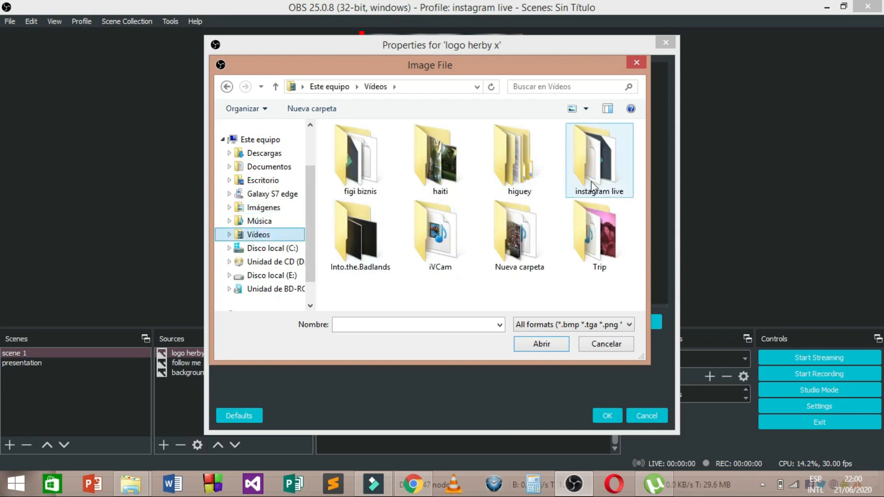
double_click(579, 177)
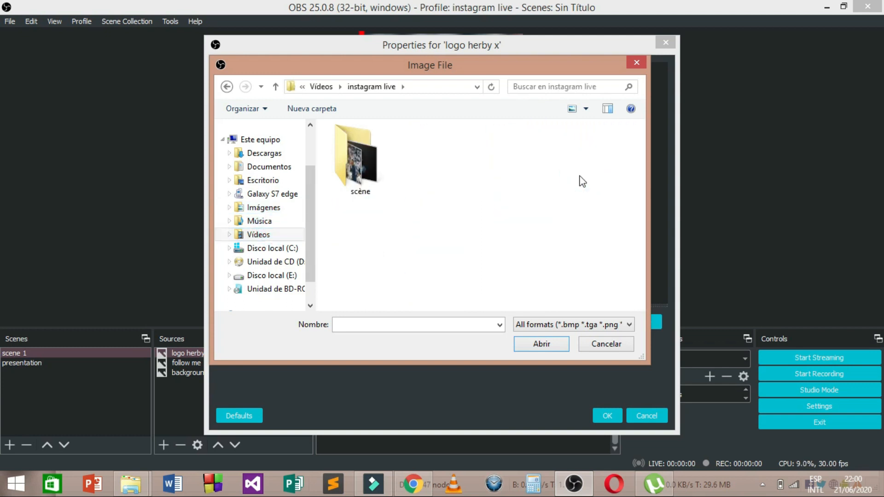
double_click(376, 173)
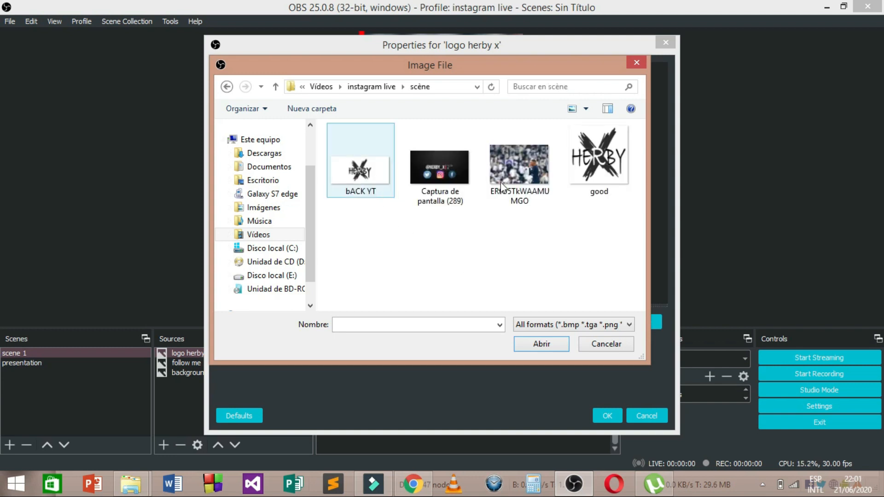
double_click(600, 181)
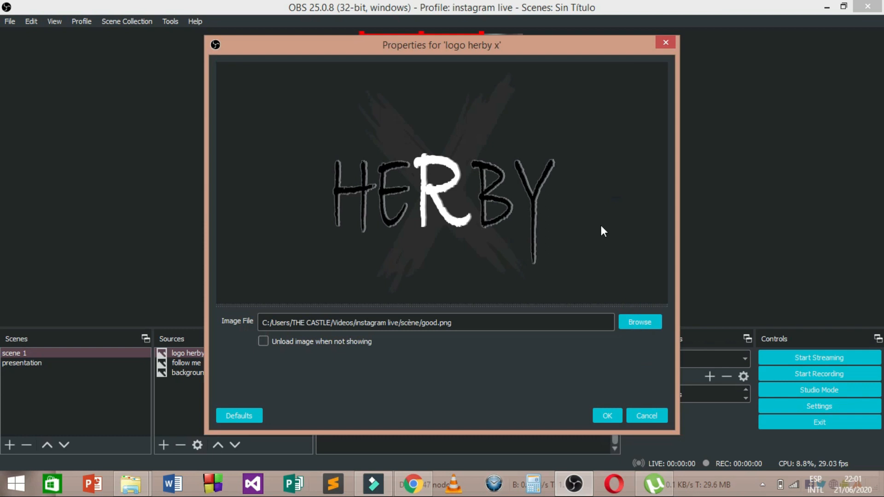
click(608, 419)
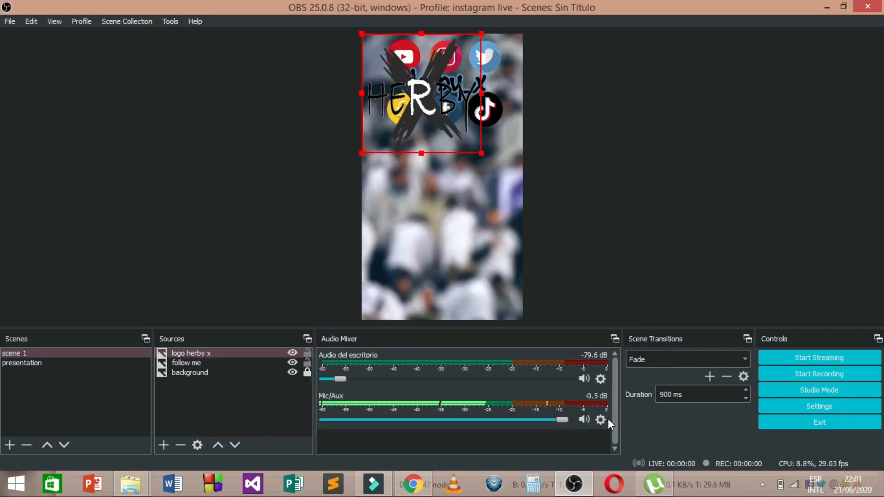
- Move the logo herby x image to the lower centre of the canvas and shrink it to a little over half its size
drag(405, 143, 420, 306)
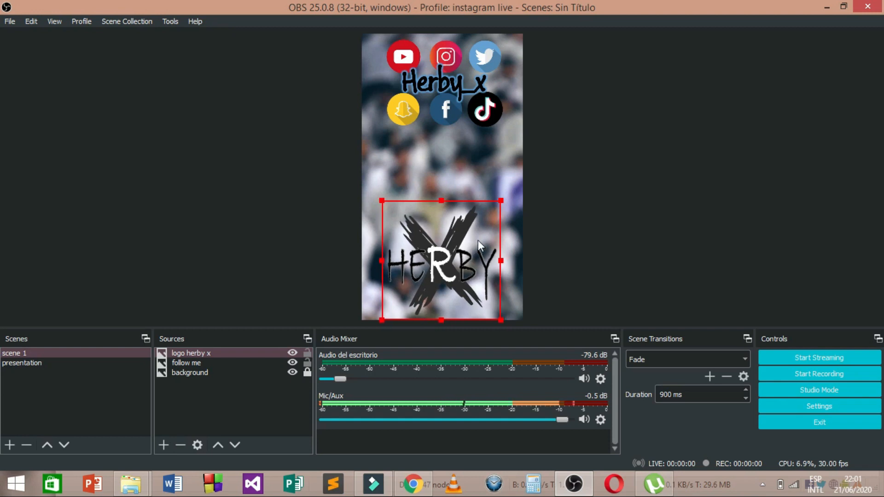
drag(502, 201, 458, 287)
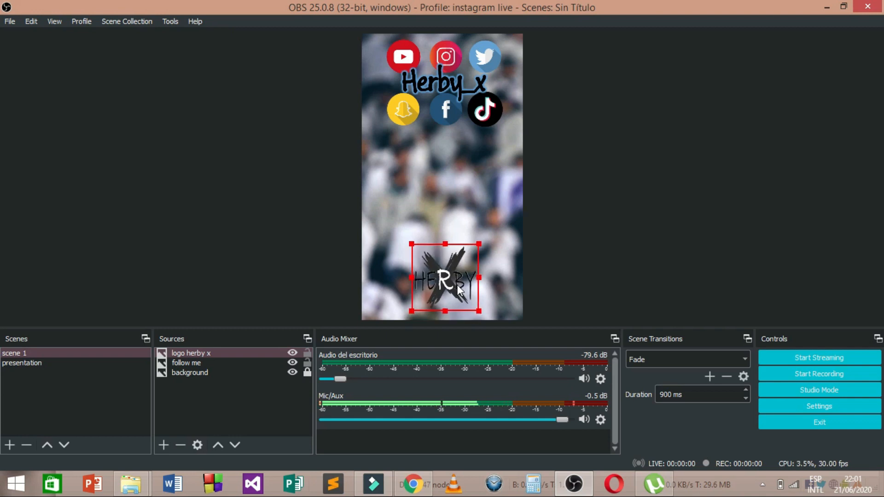
- Lock the logo herby x and follow me sources so that all three sources in scene 1 are locked
click(308, 353)
click(308, 363)
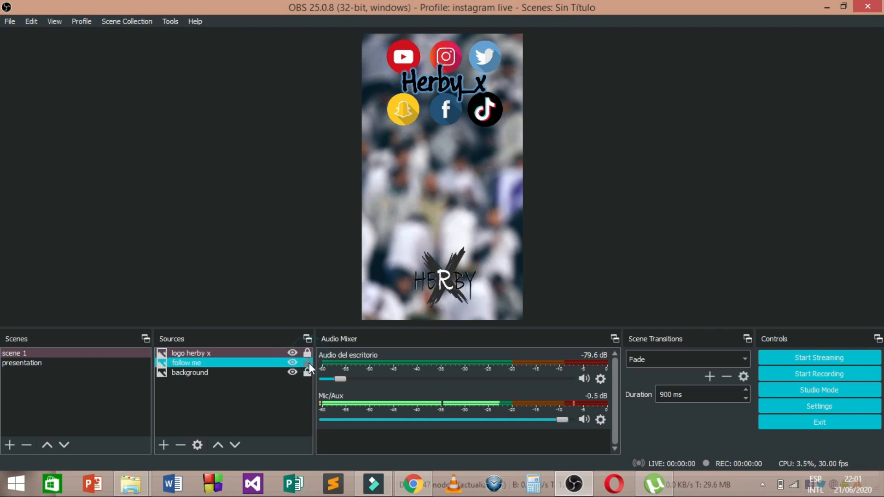
click(307, 372)
click(438, 154)
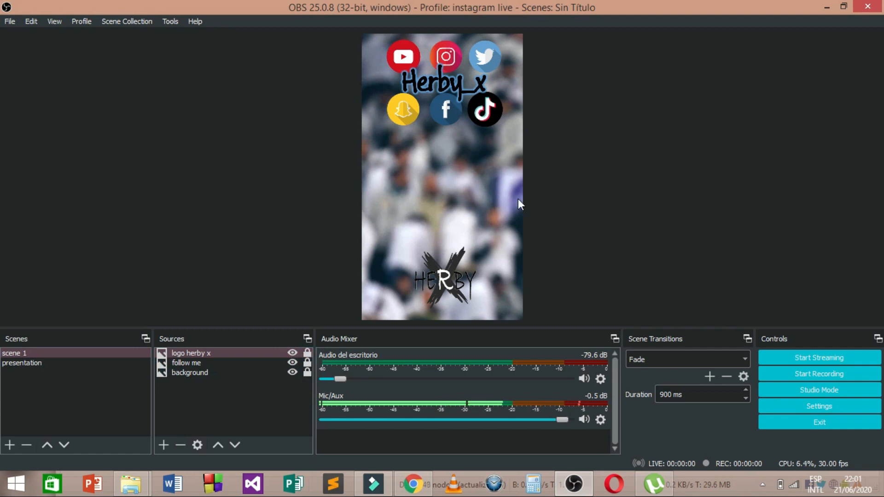
- Add the existing background image source to the presentation scene
click(43, 364)
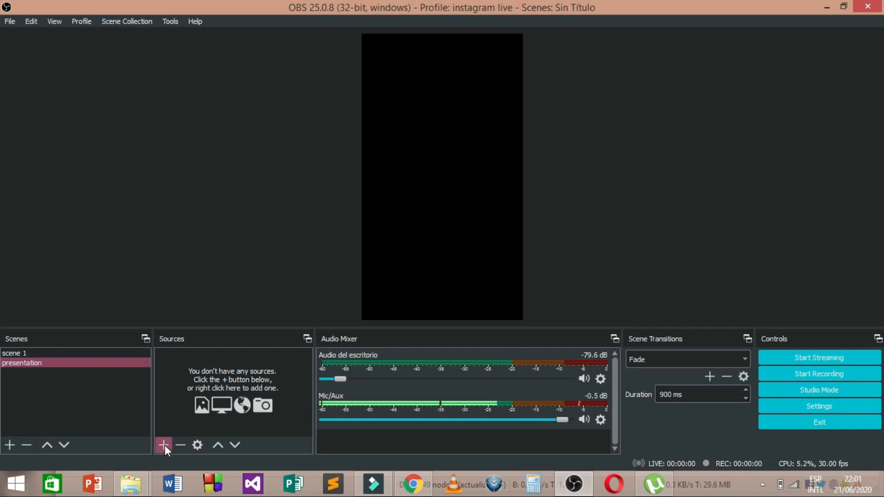
click(164, 445)
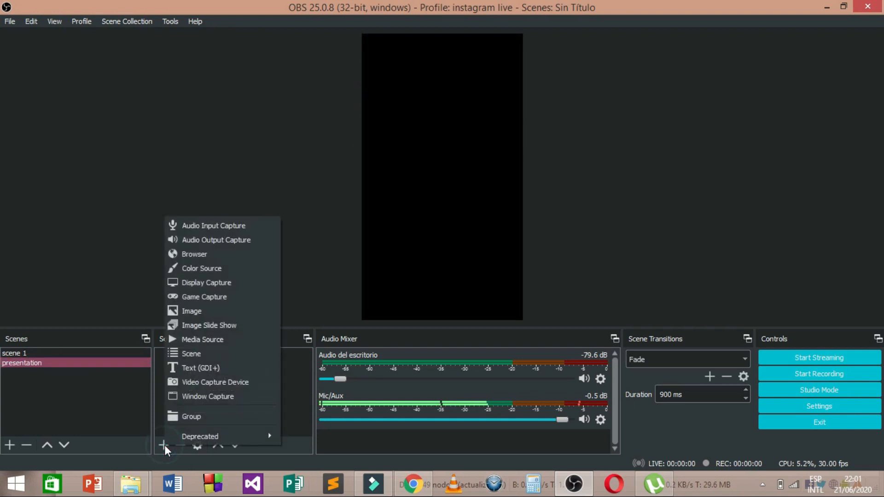
click(201, 310)
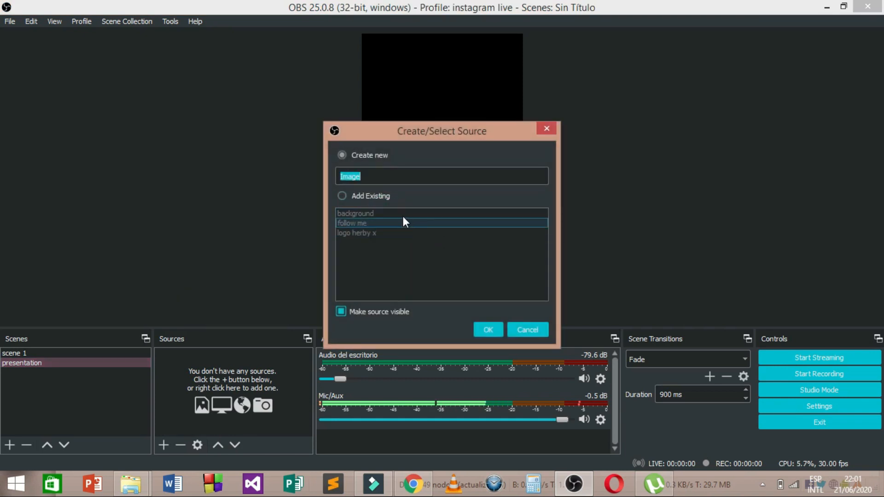
click(369, 195)
click(358, 212)
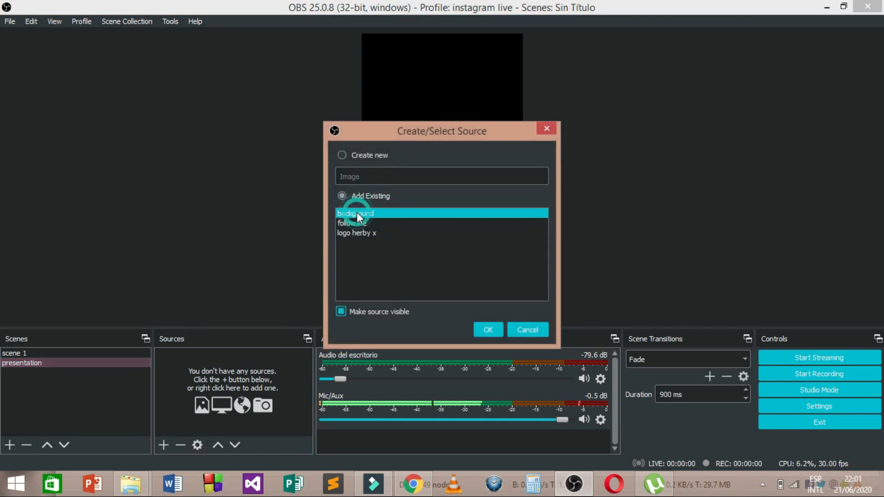
click(488, 329)
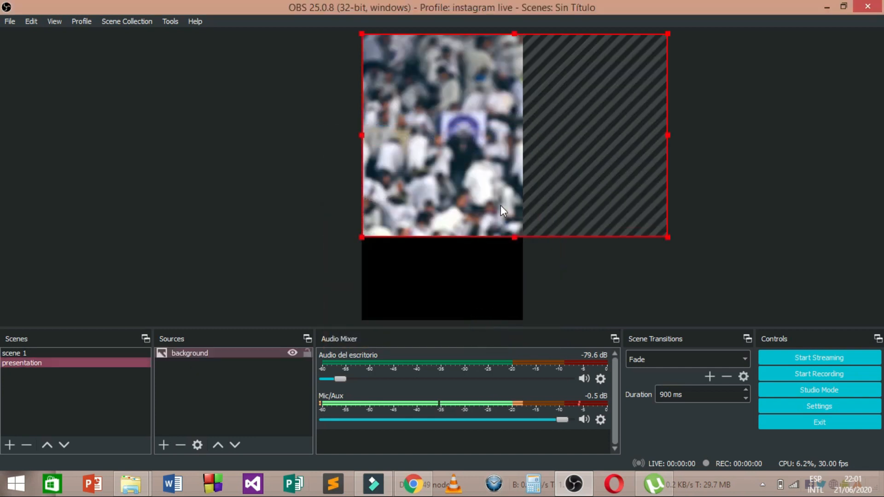
- Enlarge the background image in the presentation scene until it covers the full canvas height, and lock the source
drag(663, 239, 695, 317)
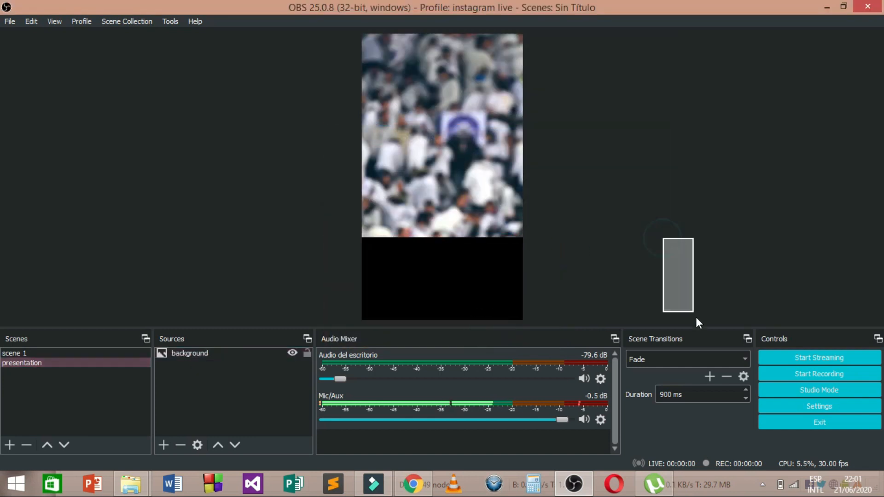
click(466, 214)
drag(668, 235, 693, 330)
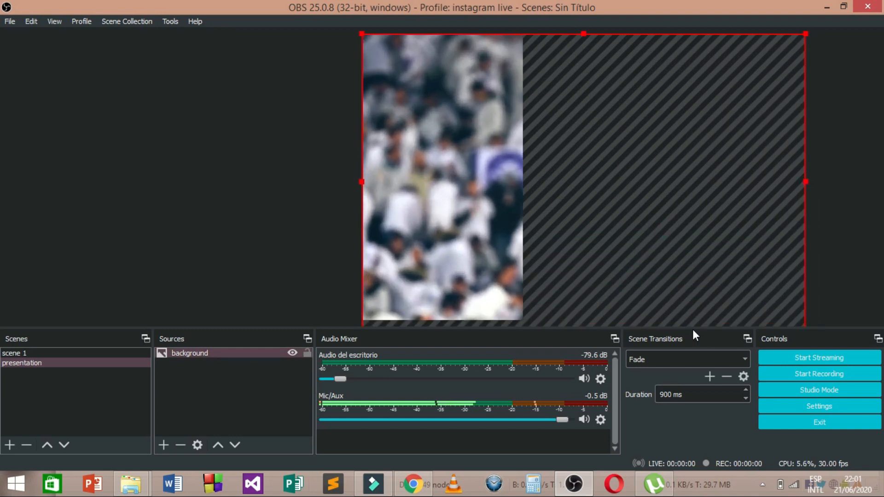
click(306, 354)
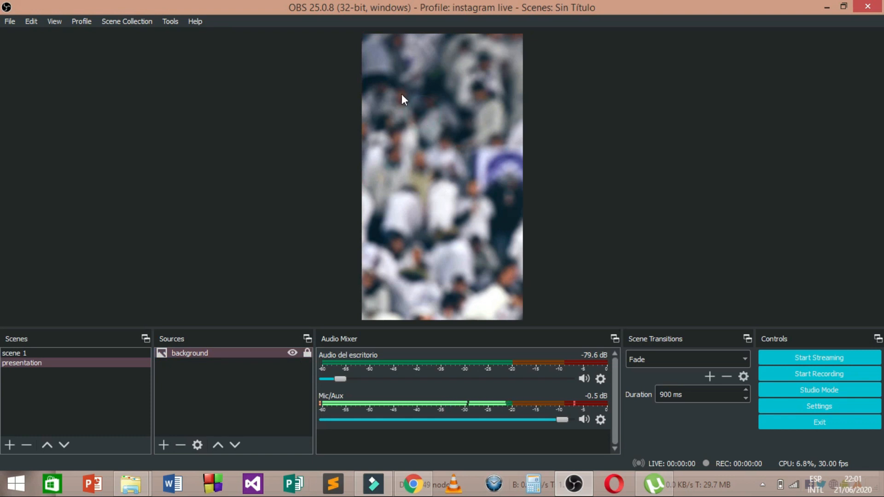
- Add the existing follow me image source to the presentation scene and centre it along the canvas's upper edge
click(163, 445)
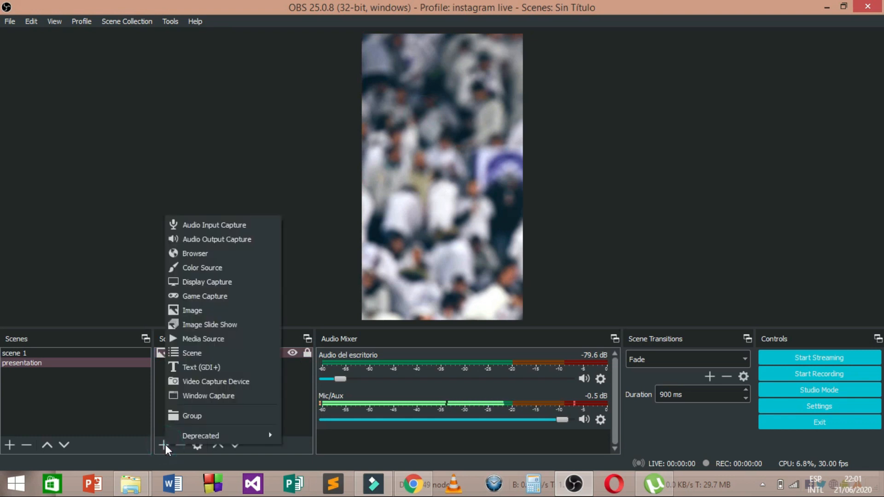
click(226, 314)
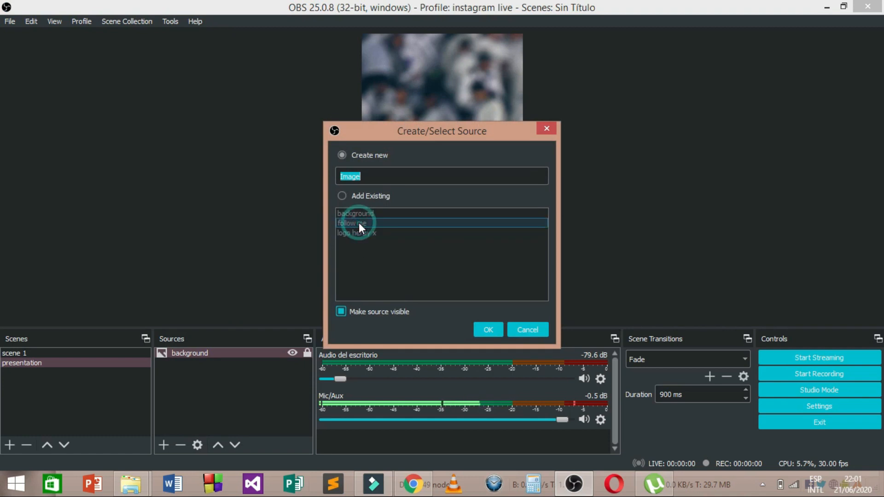
click(342, 196)
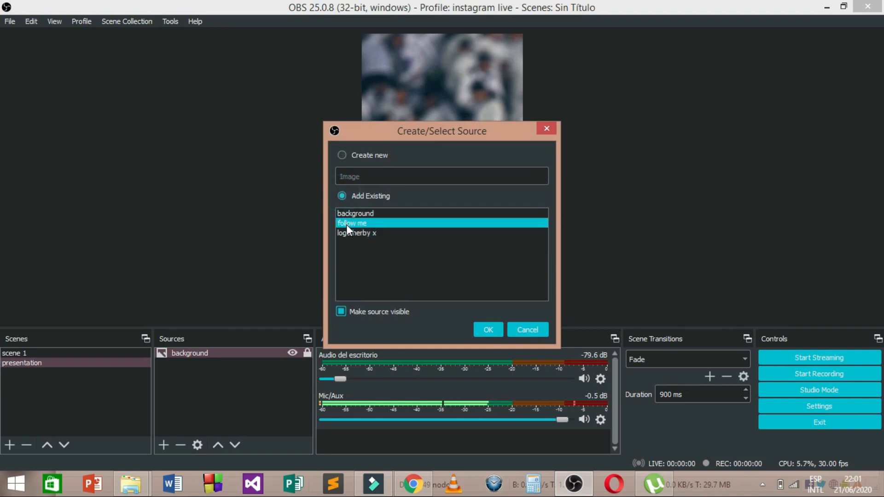
click(347, 224)
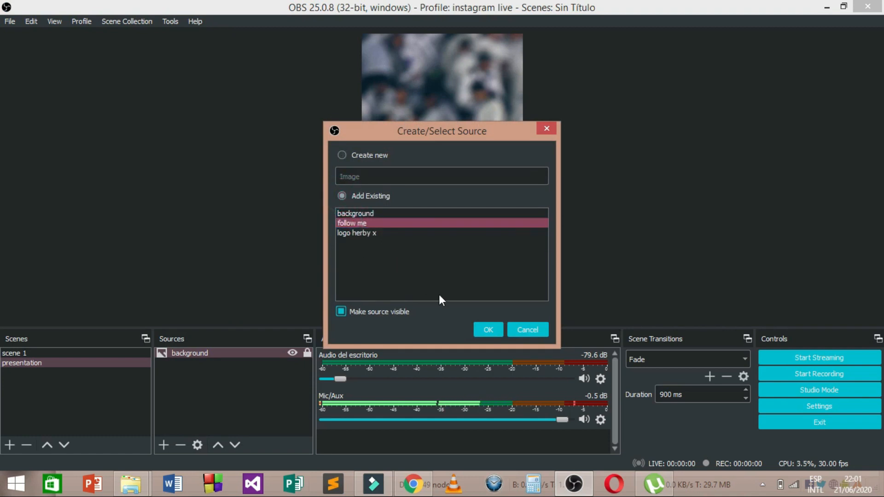
click(486, 330)
drag(430, 79, 456, 82)
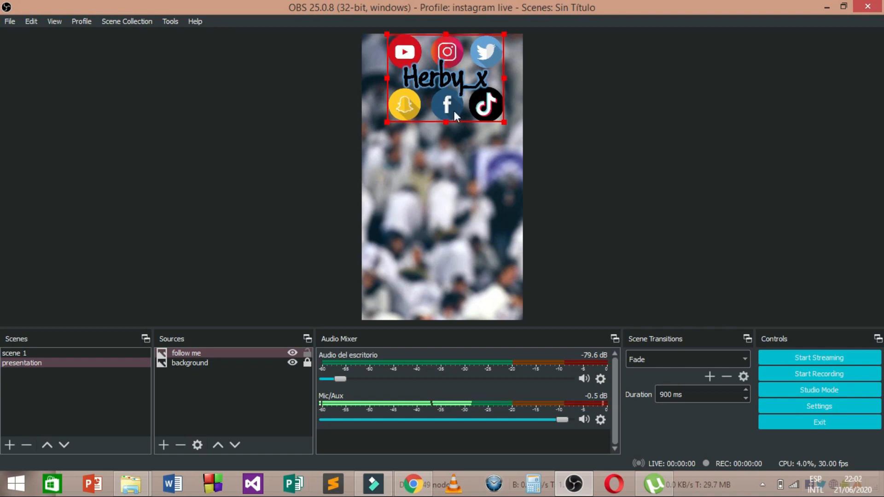
click(269, 277)
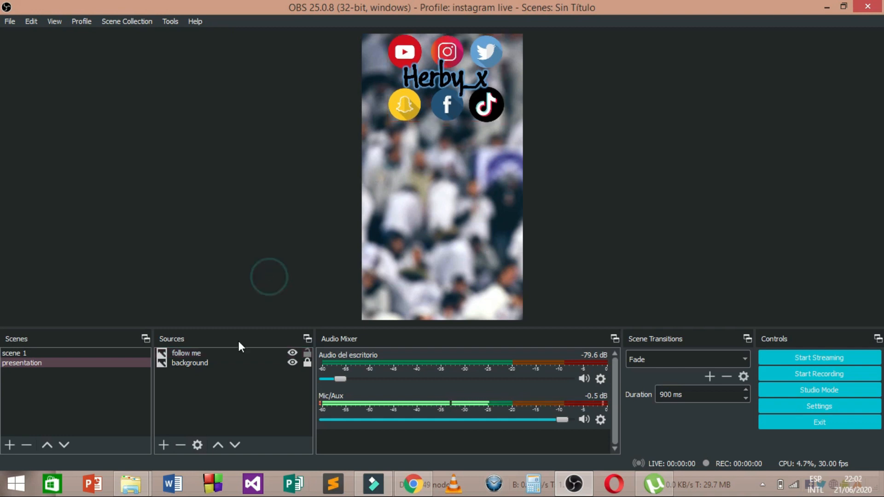
- Add the existing logo herby x image source to the presentation scene
click(163, 445)
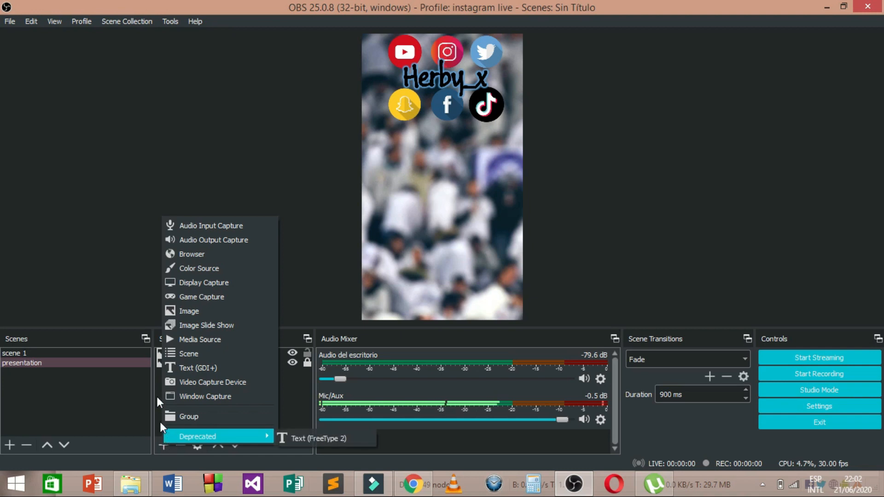
click(177, 315)
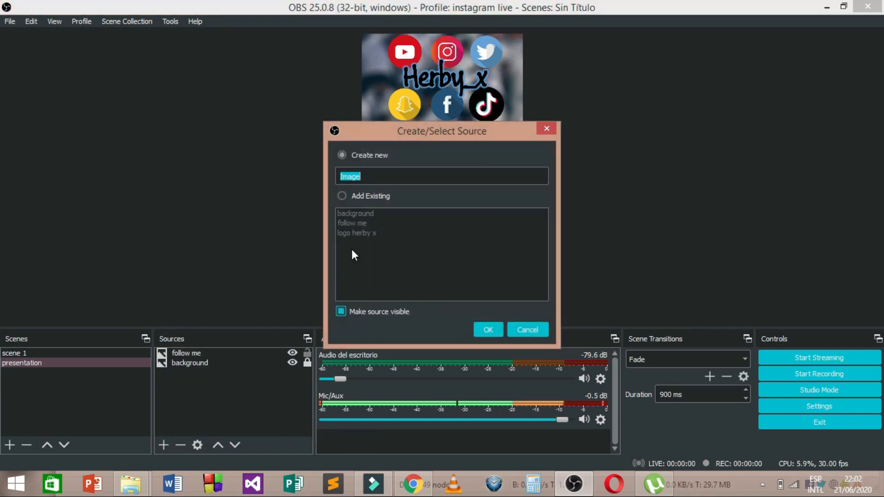
click(342, 197)
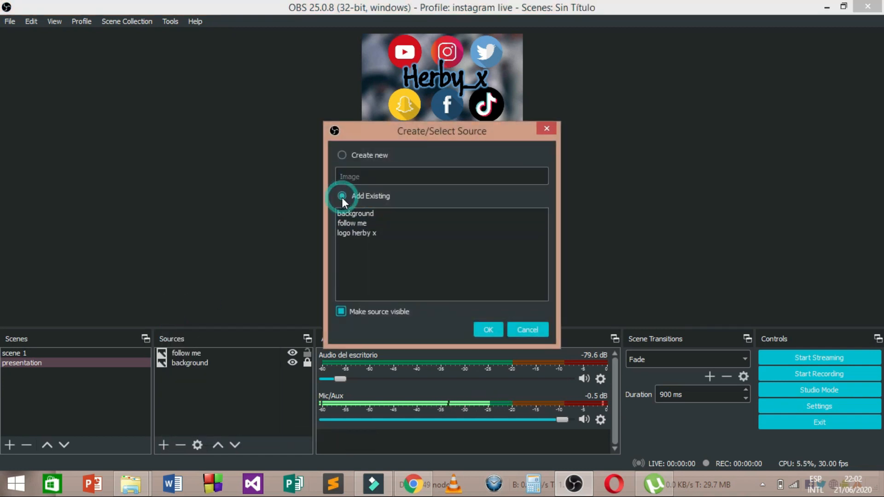
click(366, 231)
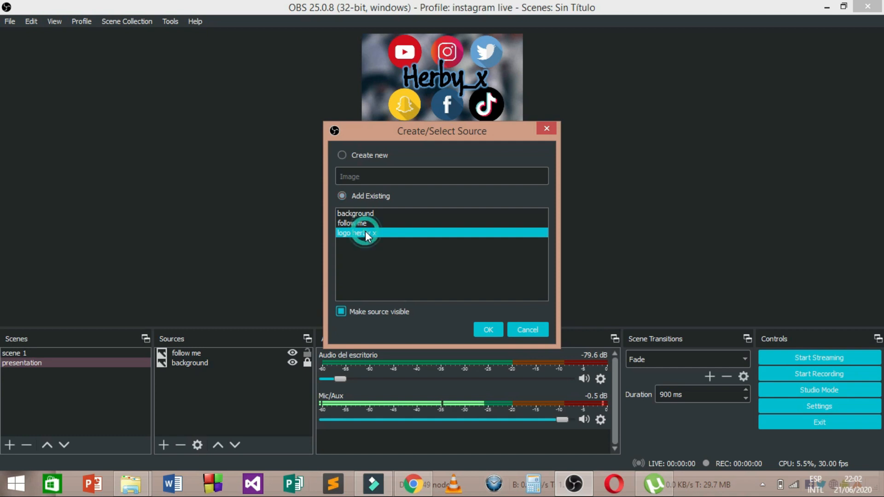
click(488, 329)
- Shrink the logo herby x image to just under half the canvas width and centre it along the canvas's lower edge
drag(380, 131, 412, 294)
drag(511, 200, 466, 248)
drag(434, 294, 446, 295)
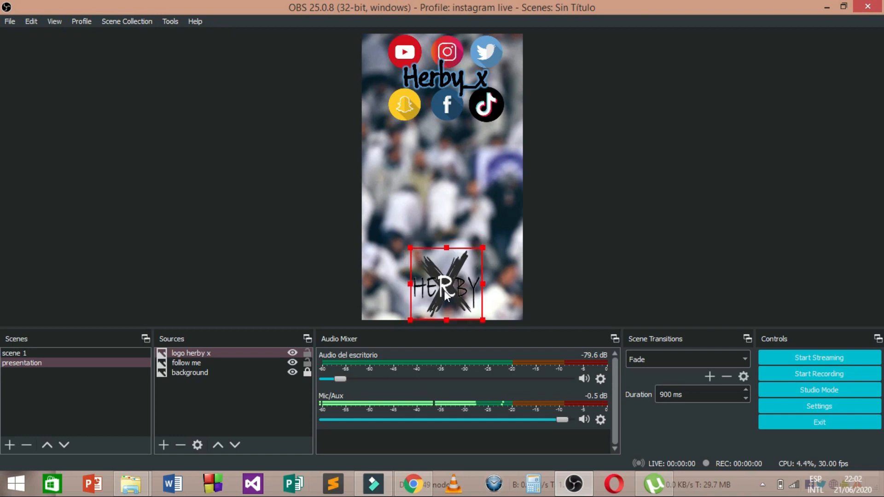
click(291, 289)
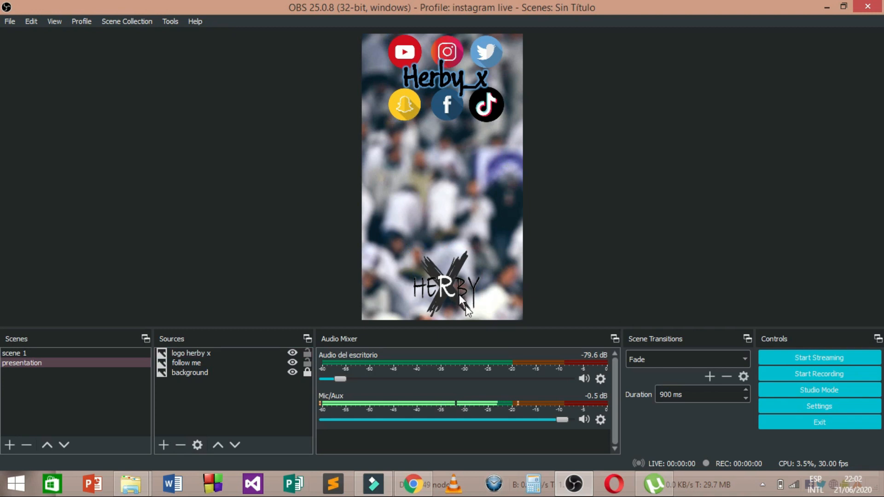
- Lock the logo herby x and follow me sources in the presentation scene, keeping background locked too
click(307, 353)
click(308, 362)
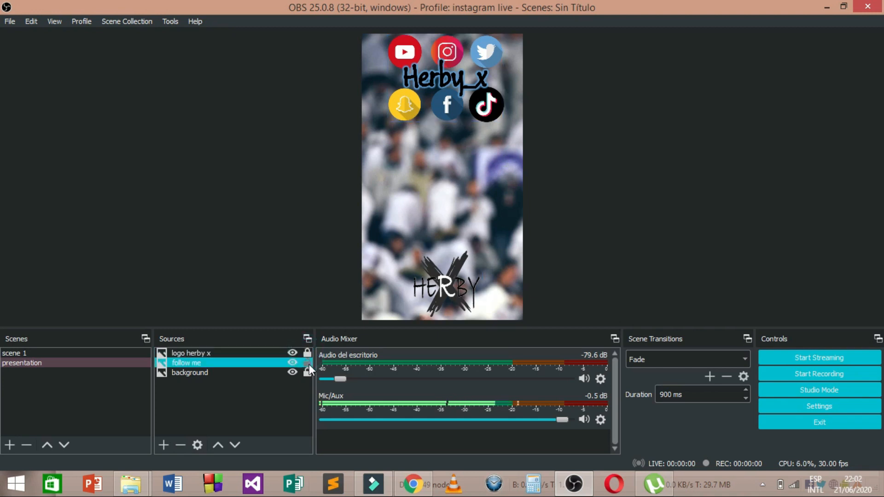
click(308, 372)
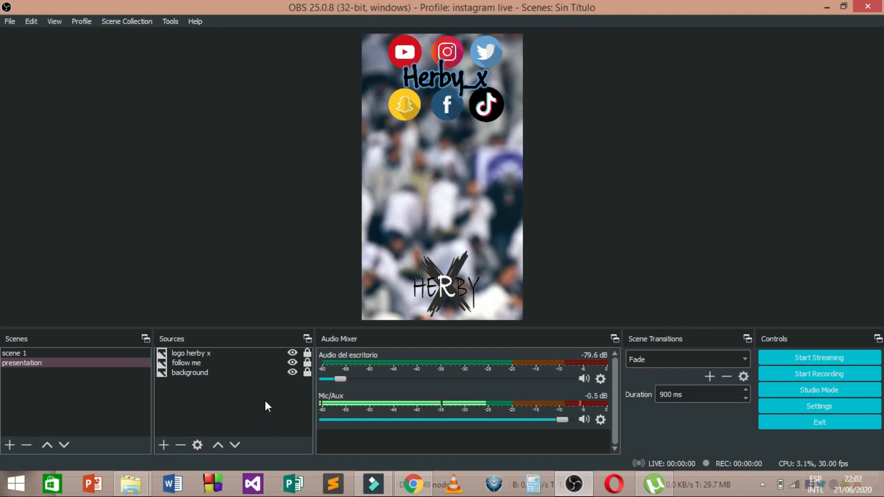
- Check scene 1, return to the presentation scene and add a new media source named video channel presentation
click(70, 353)
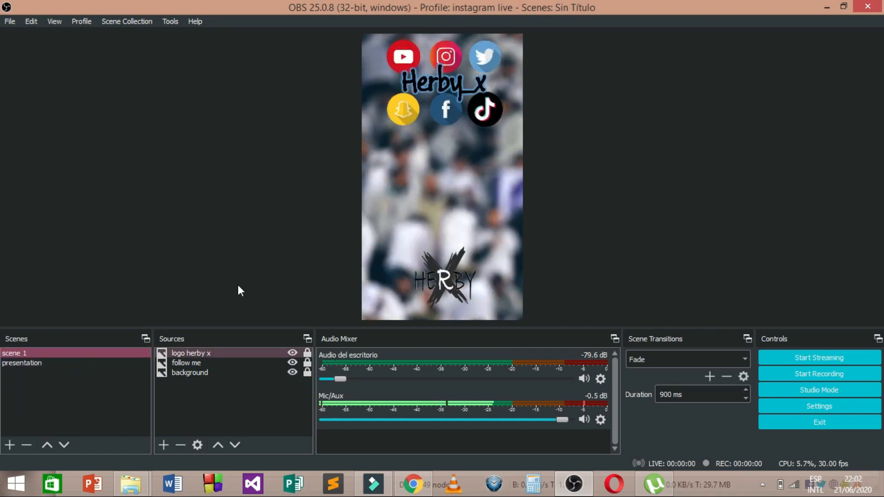
click(84, 364)
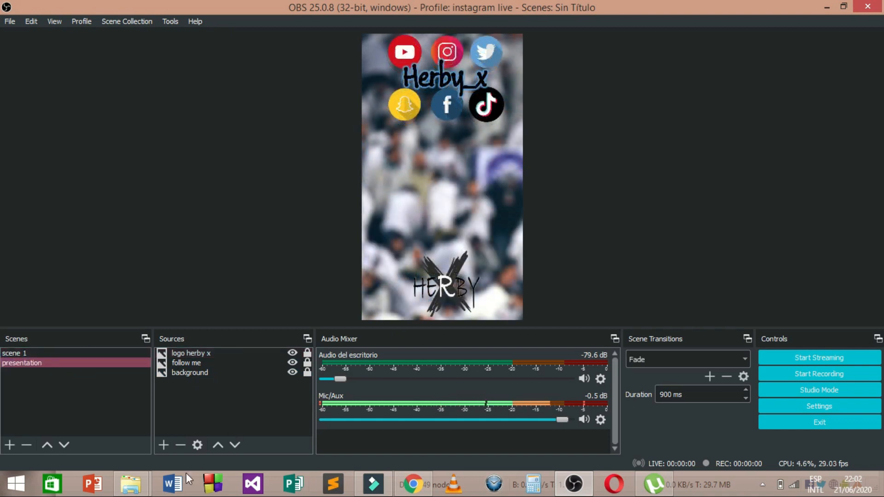
click(164, 444)
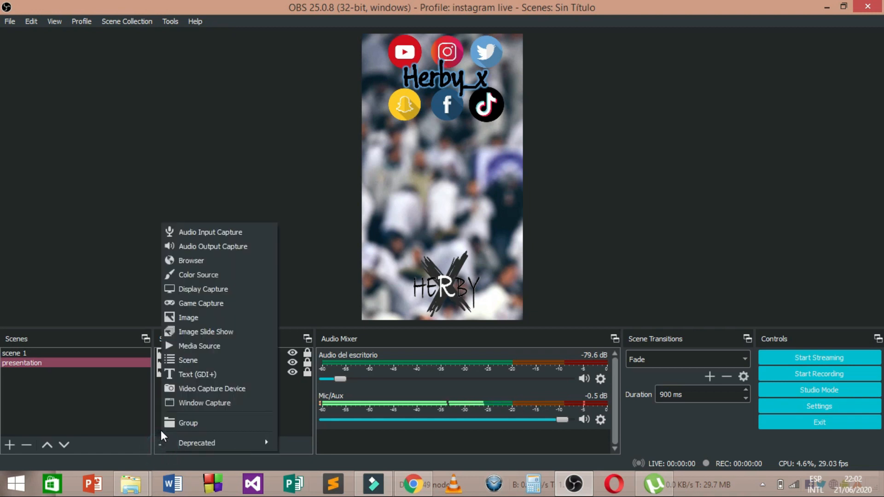
click(187, 348)
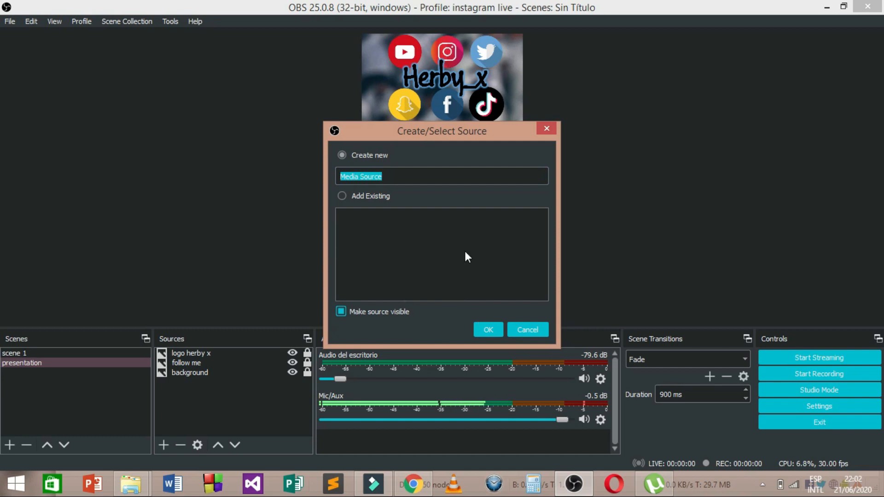
text(vide)
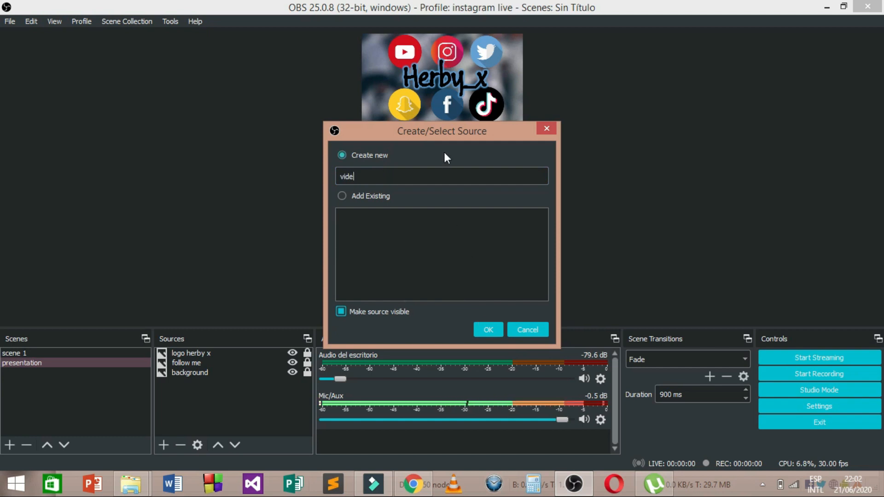
text(o channae)
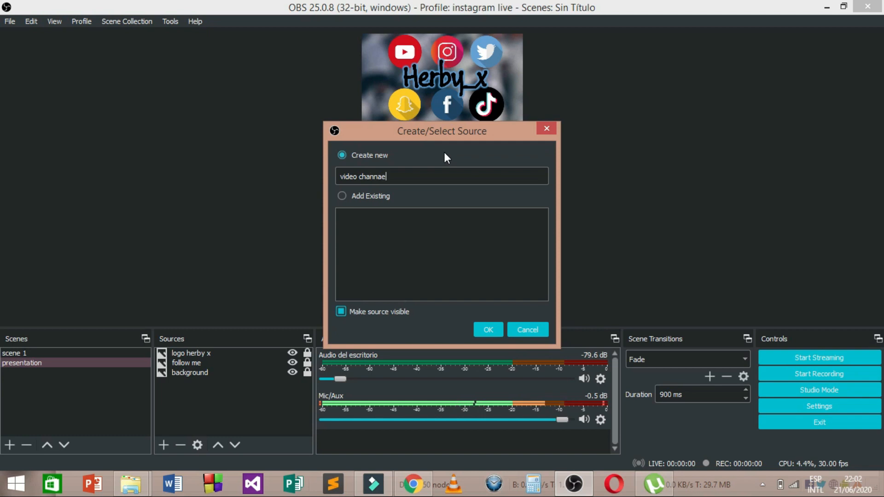
key(BackSpace)
text(l presentation)
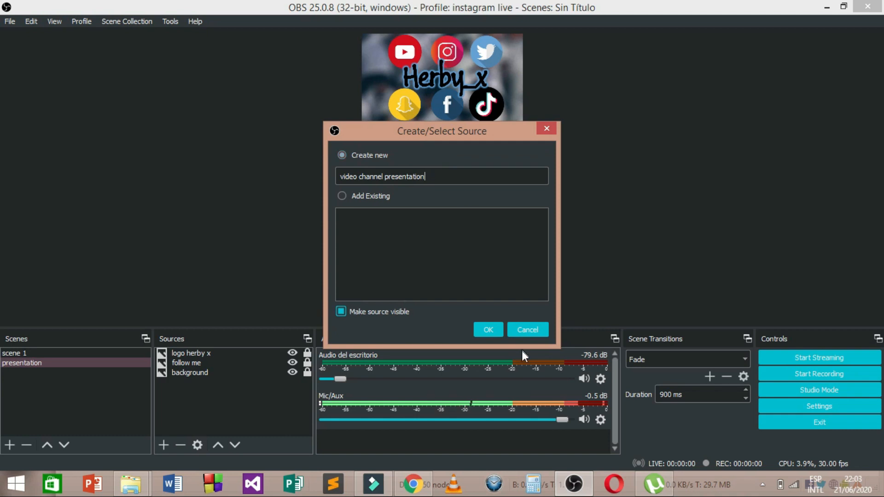
click(490, 332)
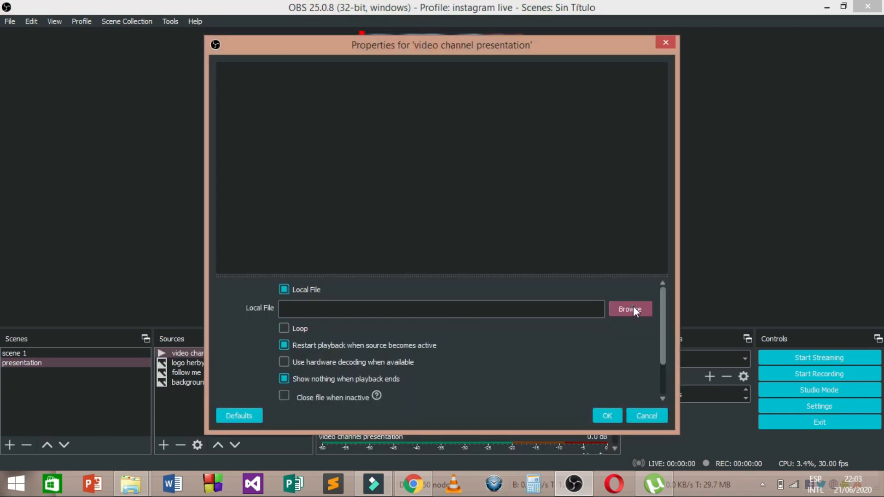
- Load the presentation video from the Vídeos/instagram live/scène folder as the media source's local file and accept its properties
click(634, 310)
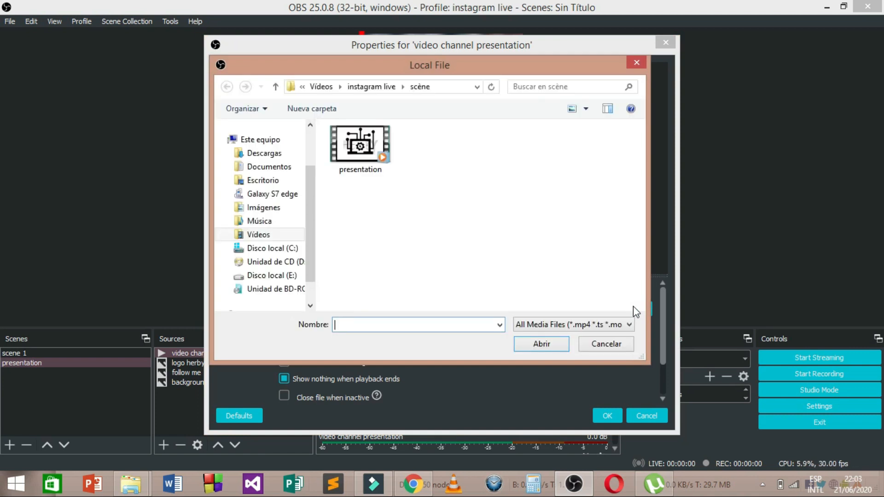
double_click(366, 154)
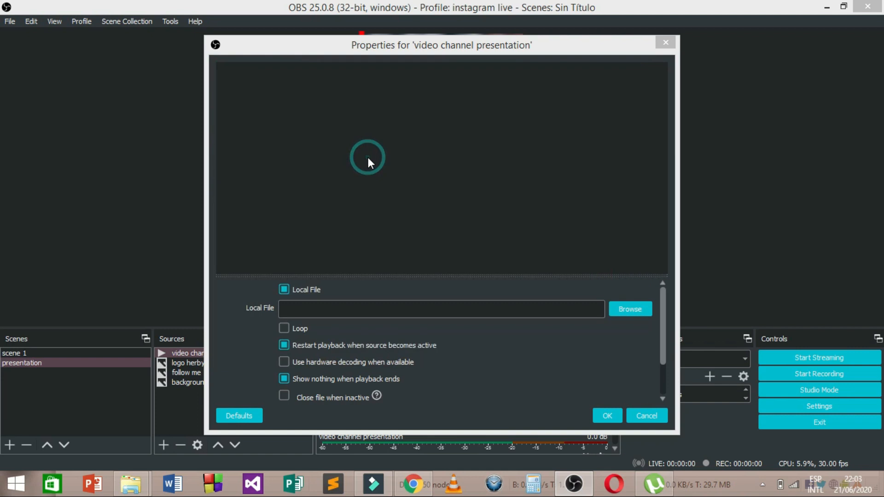
click(607, 415)
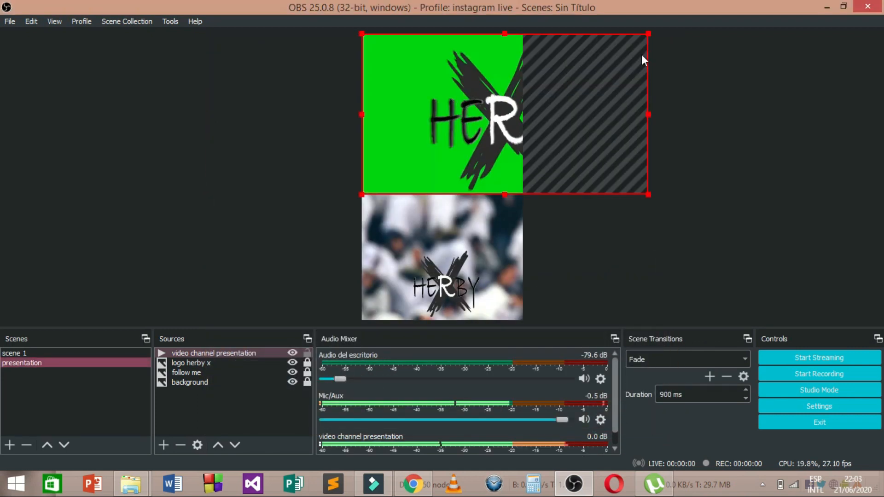
- Shrink the video channel presentation source to the canvas width and place it midway between the social-media overlay and the logo
click(649, 34)
drag(528, 113, 491, 179)
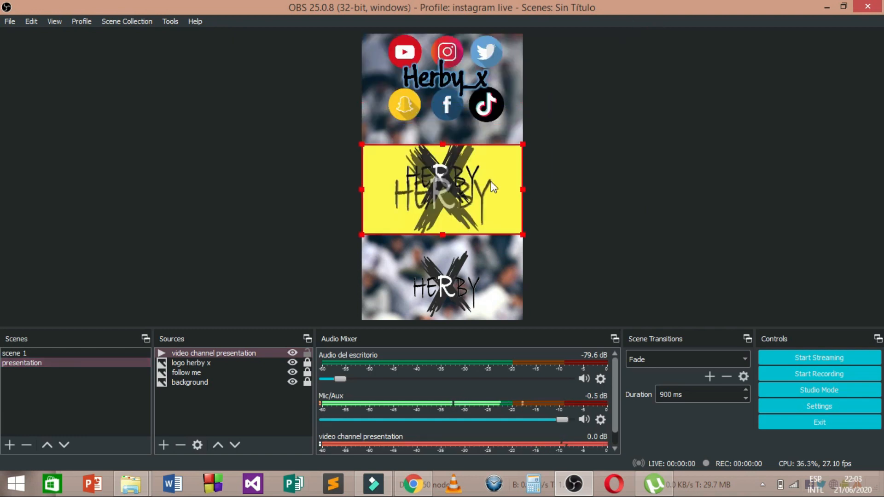
click(582, 167)
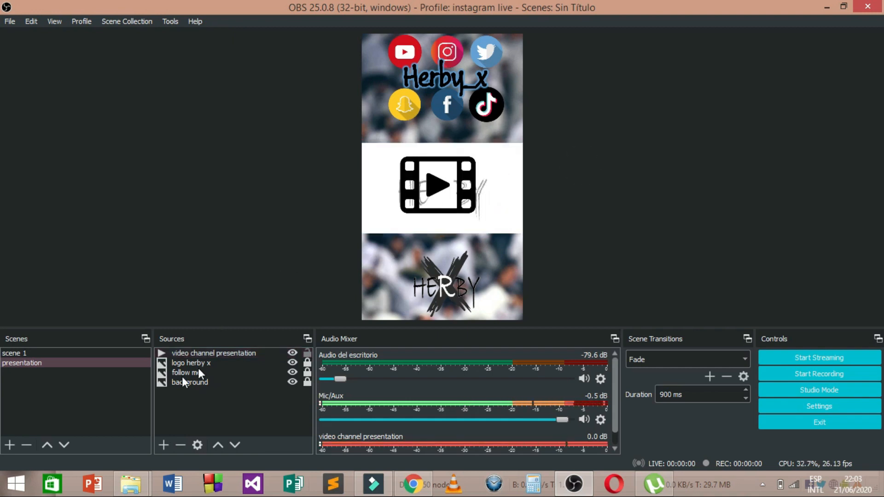
- Add a new video capture device source named webcam to scene 1
click(109, 354)
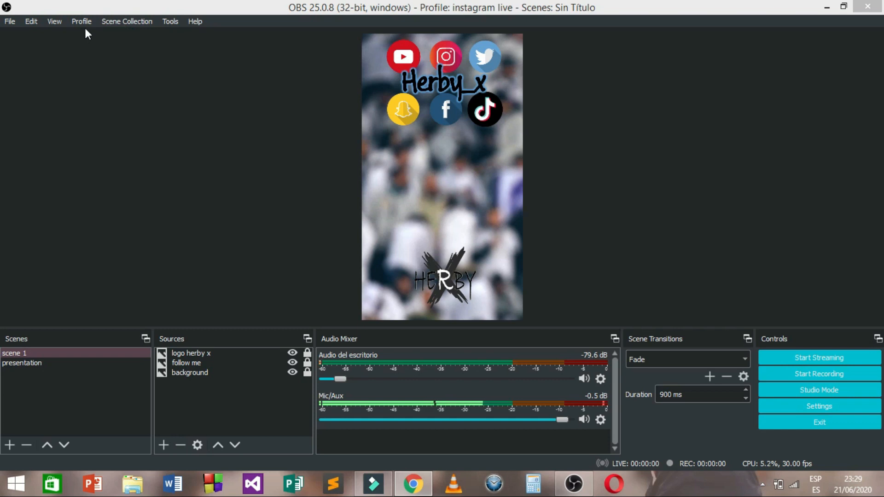
click(161, 443)
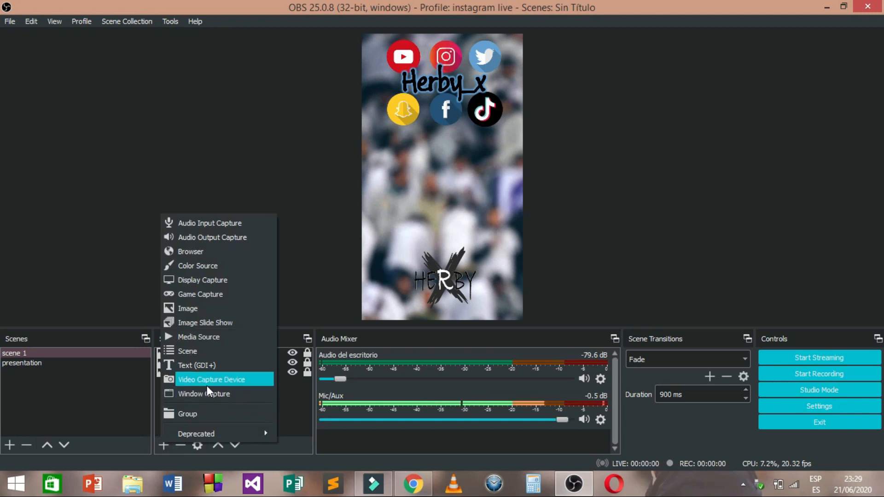
click(207, 385)
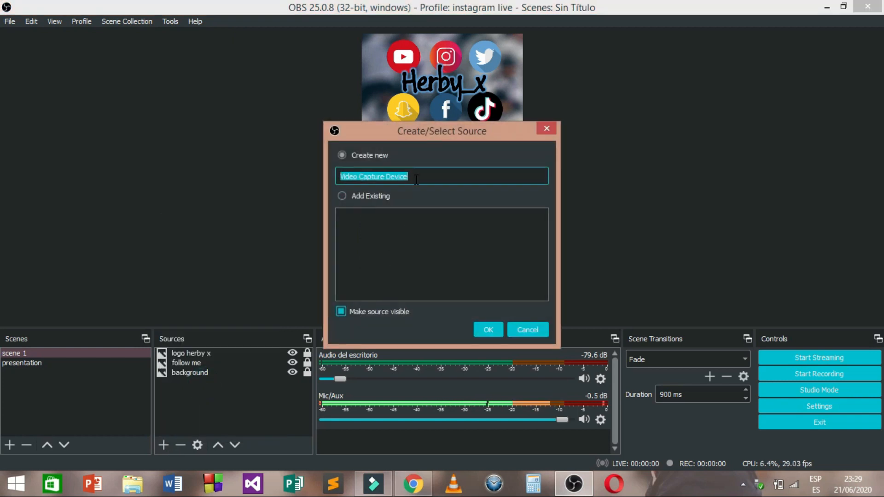
text(w)
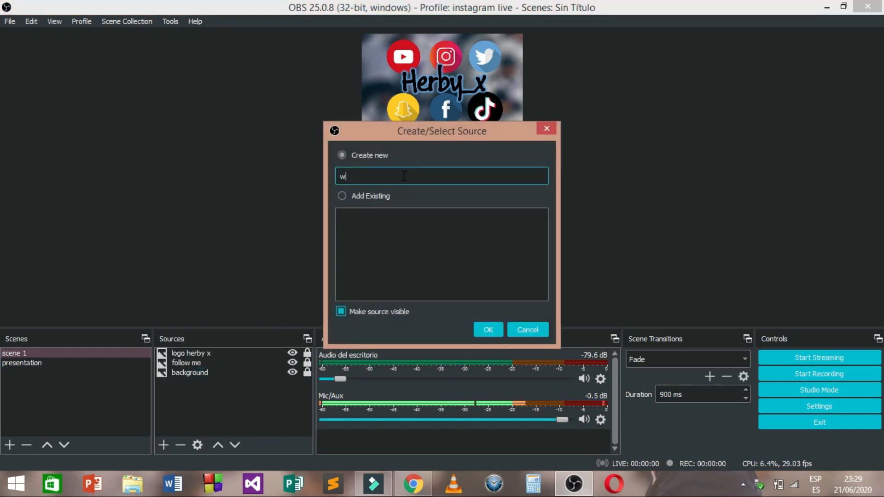
text(ebcam)
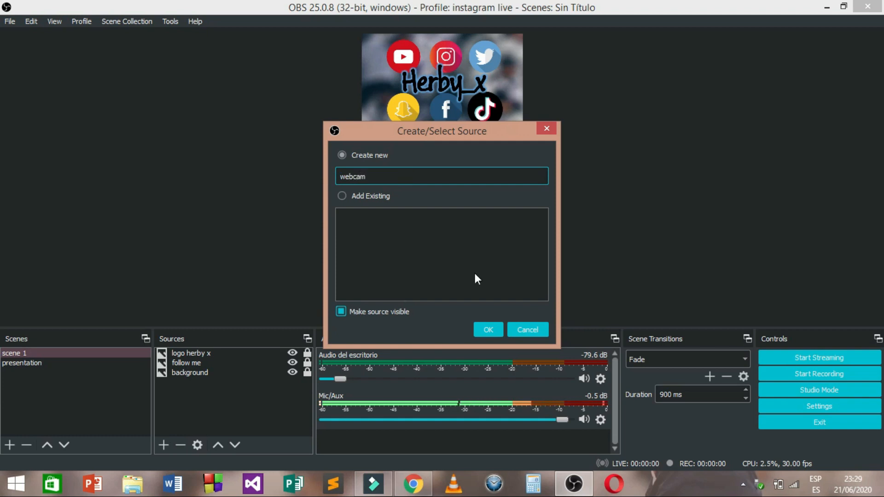
click(489, 330)
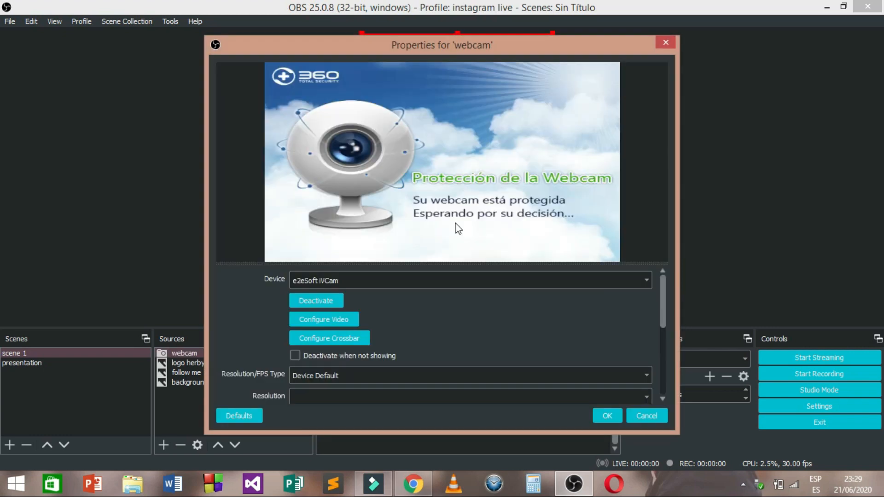
- Set the webcam source's device to VGA Webcam and accept its properties
click(566, 213)
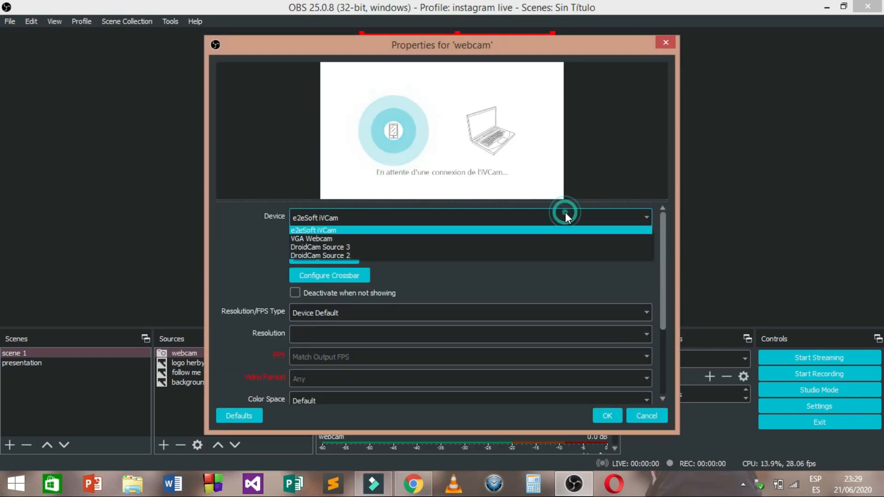
click(479, 238)
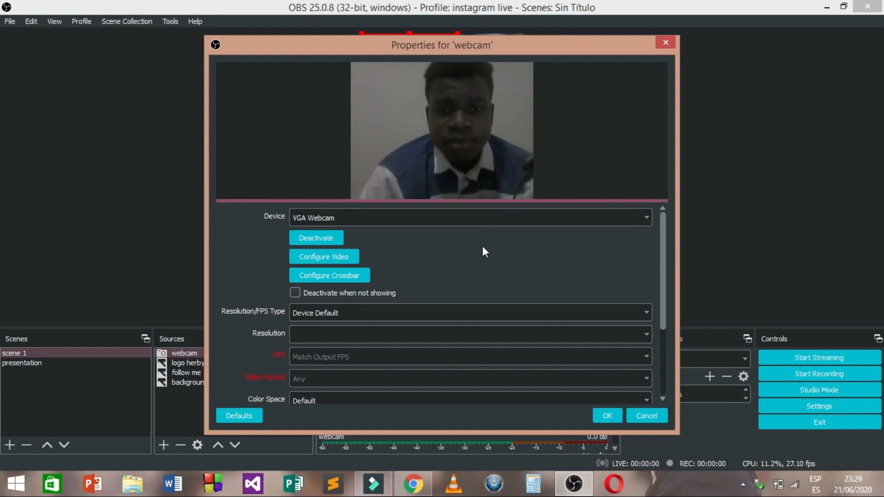
click(608, 416)
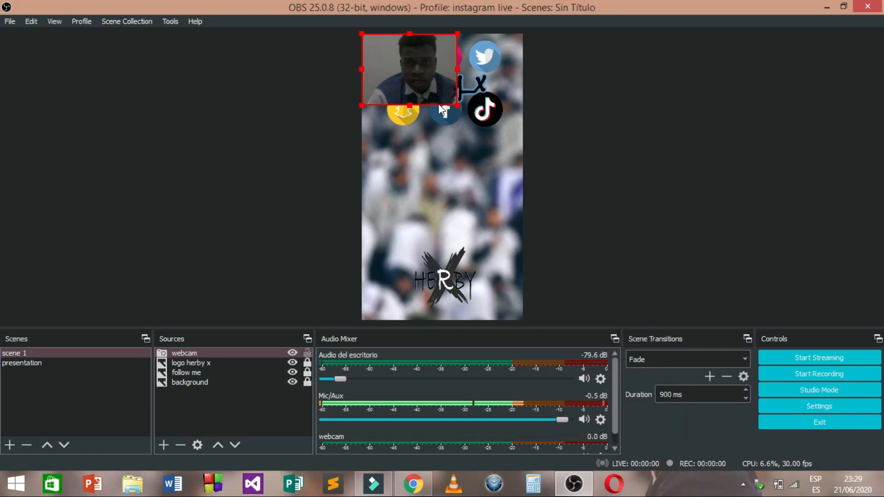
- Enlarge the webcam source to the canvas width between the social-media overlay and the logo, and check it against the presentation scene
drag(439, 100, 511, 250)
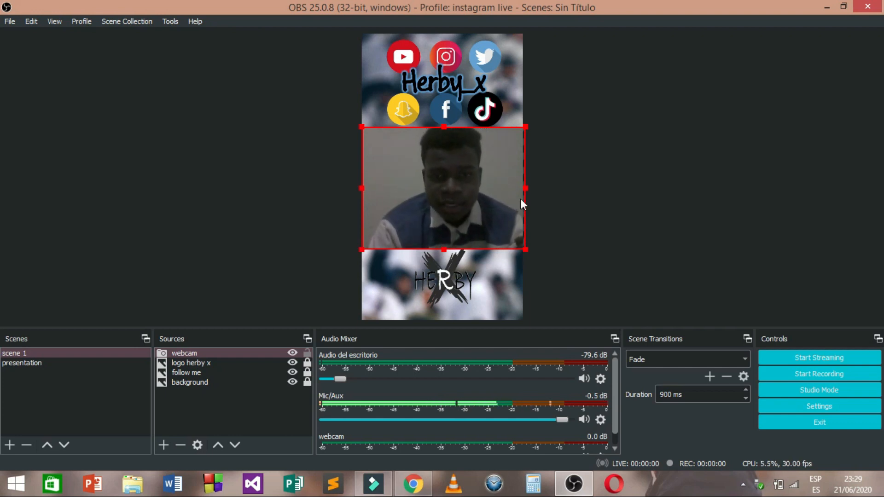
click(551, 197)
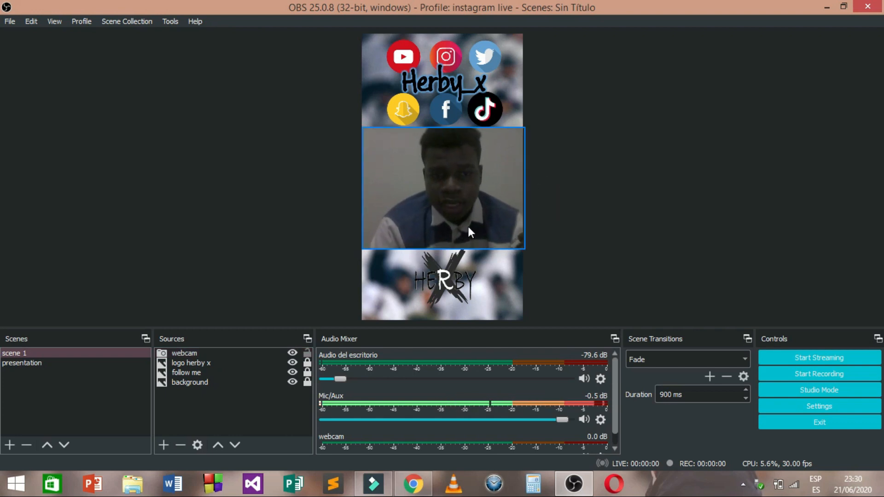
click(77, 365)
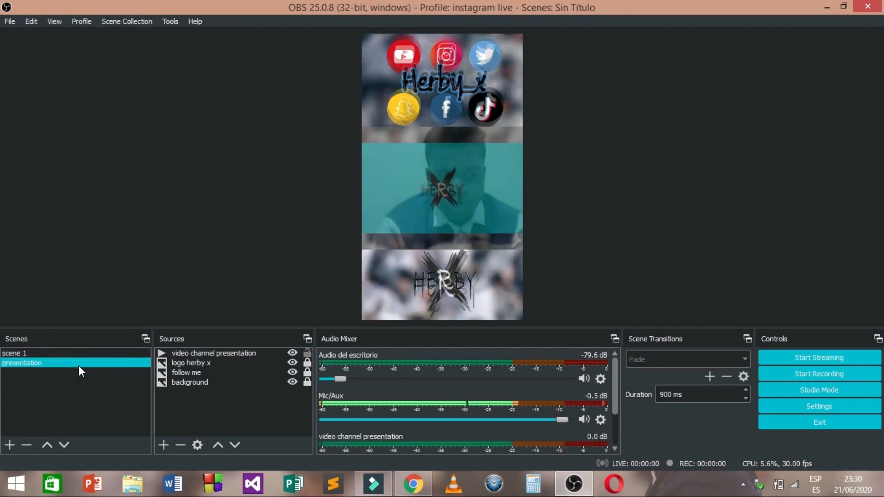
click(88, 356)
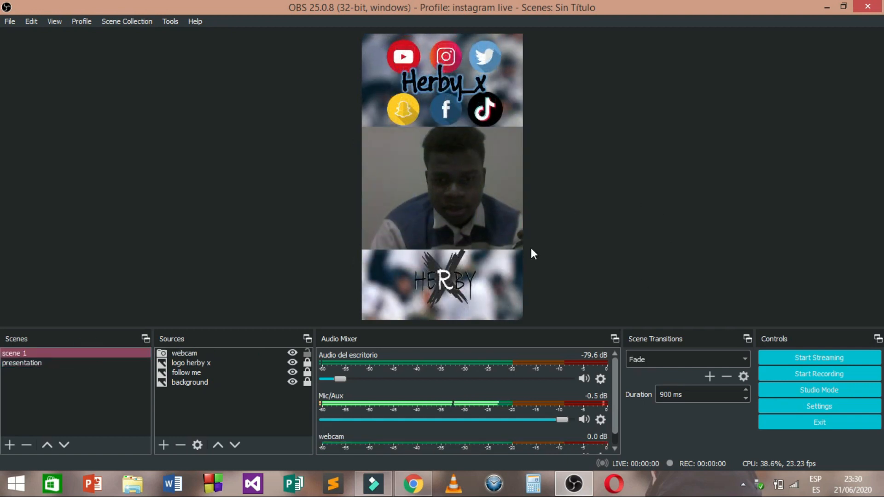
- Switch to Chrome and log in to Instagram on instafeed.me/rtmp/ with the prefilled account username and password
click(413, 487)
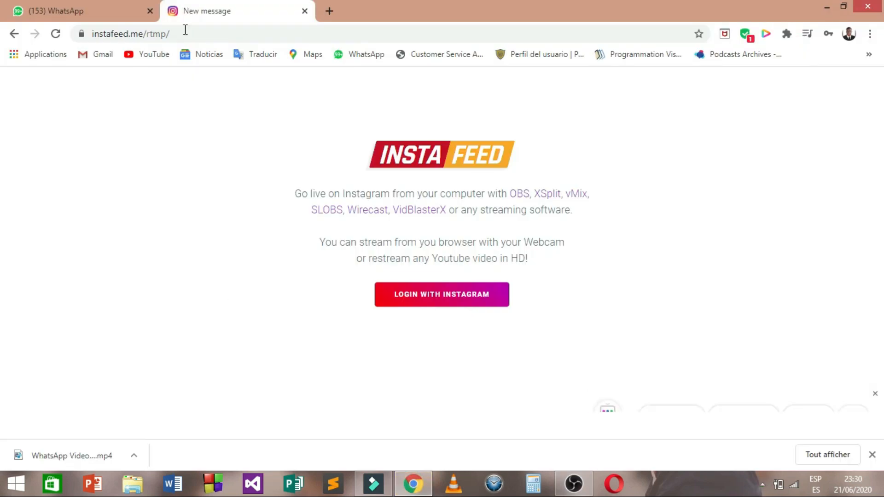
click(94, 36)
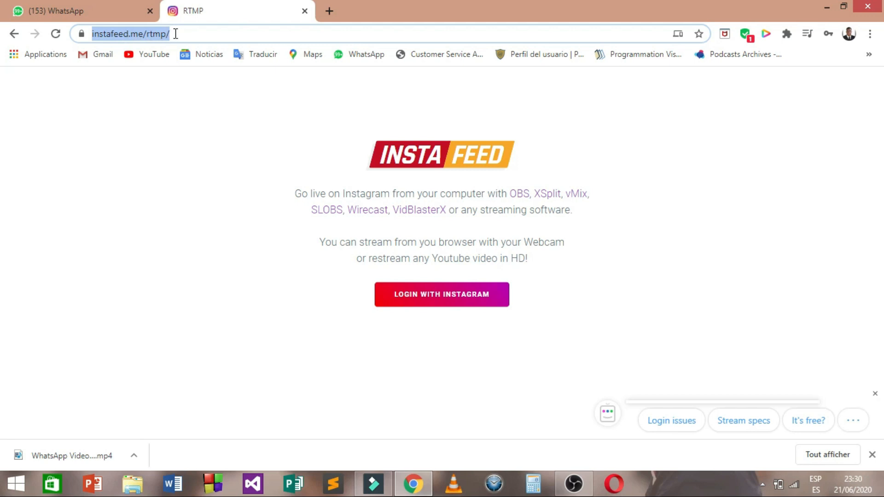
click(241, 119)
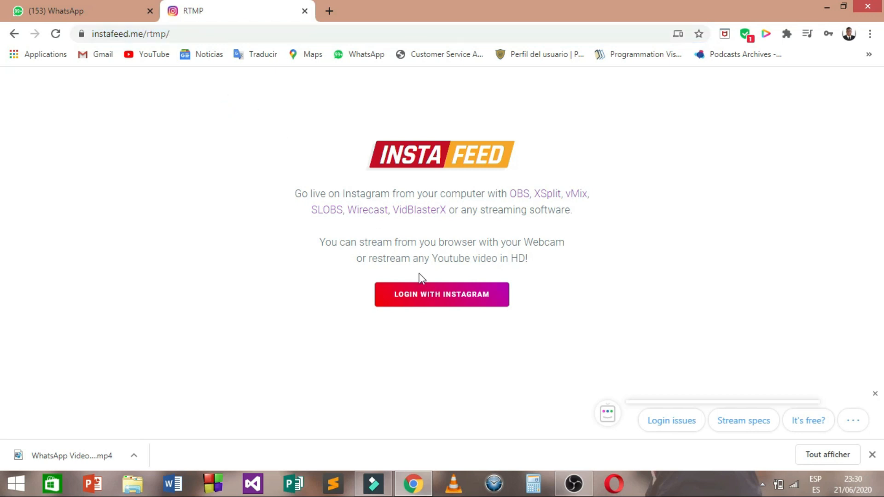
click(433, 295)
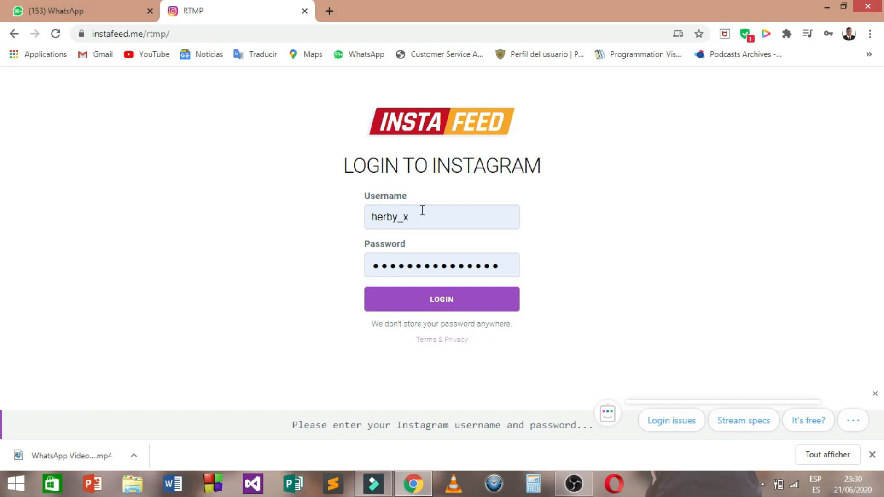
click(472, 311)
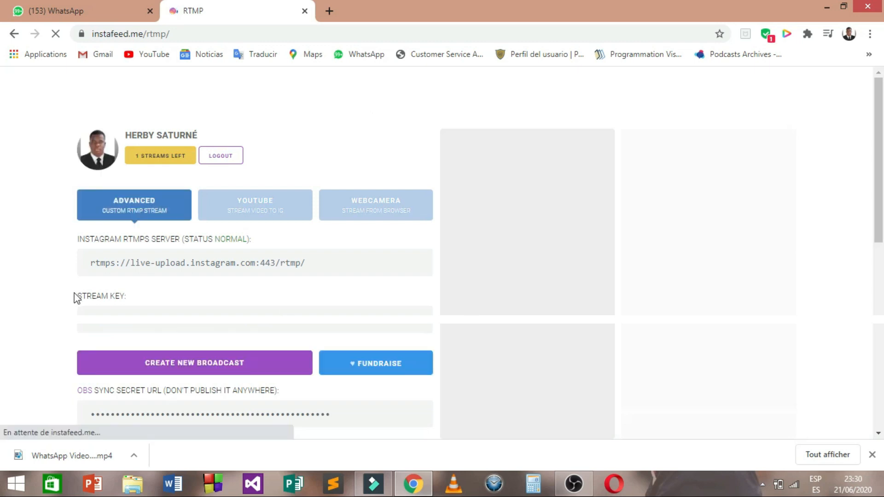
- Check Instafeed's RTMPS server and stream key fields, and accept the custom server rtmps://live-upload.instagram.com:443/rtmp/ and stream key in OBS's stream settings
mouse_move(73, 292)
mouse_down()
mouse_move(82, 250)
mouse_move(91, 291)
mouse_up()
click(87, 240)
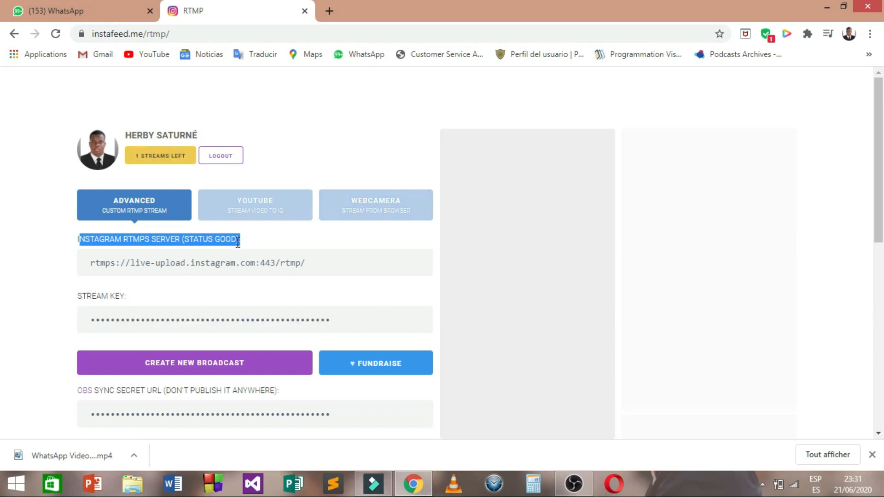
click(681, 261)
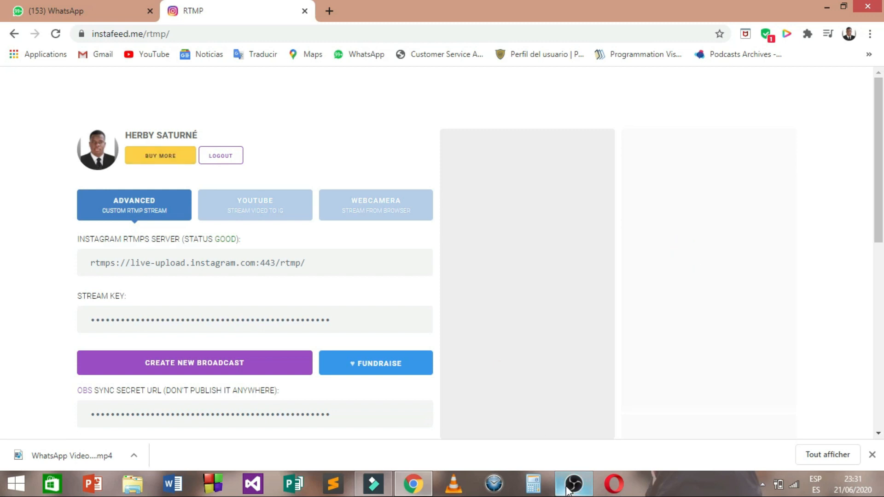
click(574, 484)
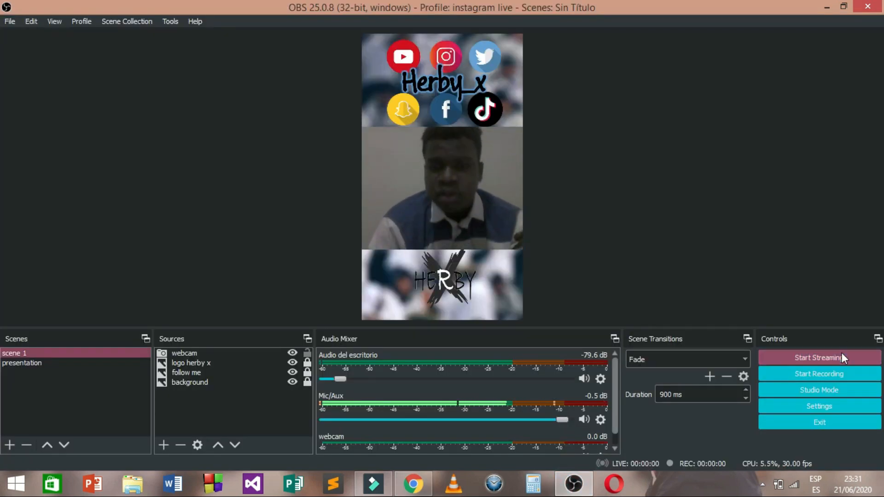
click(836, 405)
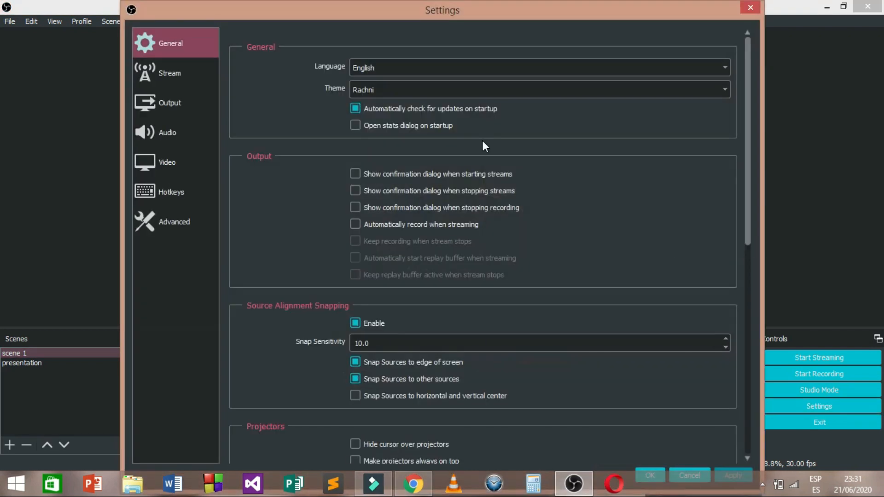
click(177, 78)
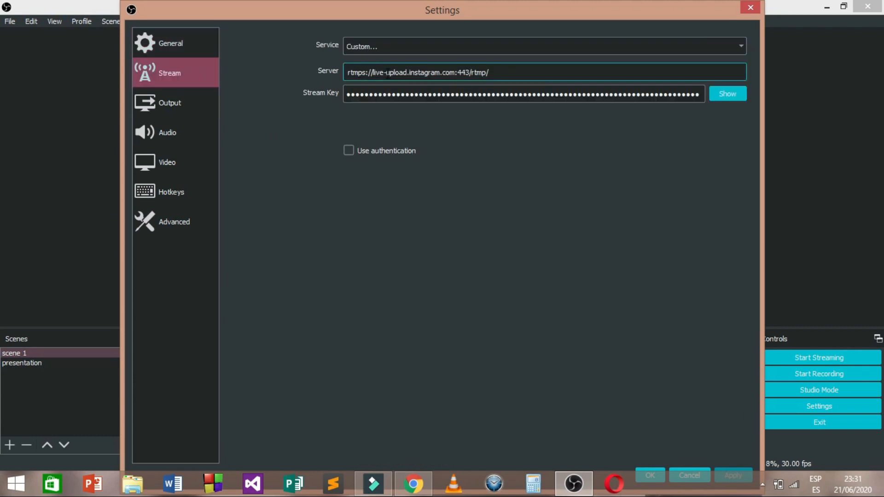
drag(524, 9, 559, 55)
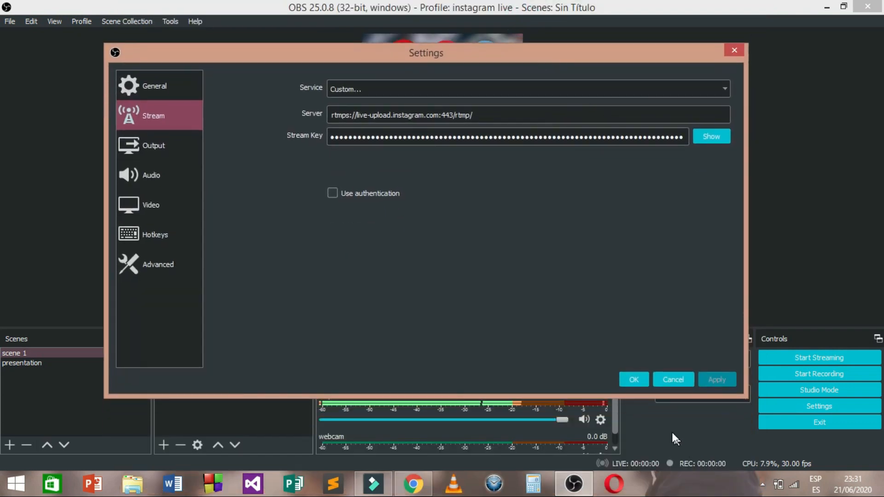
click(638, 385)
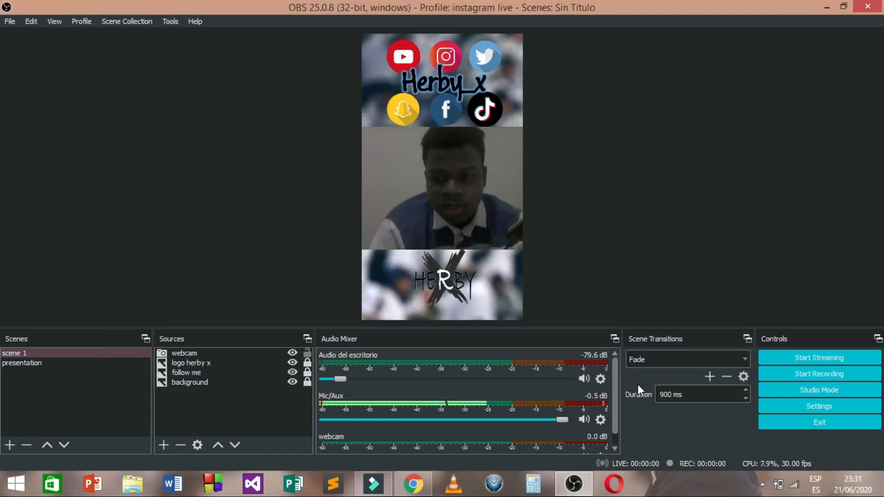
- Start streaming scene 1 to Instagram and return to OBS from the Instafeed live preview
click(814, 356)
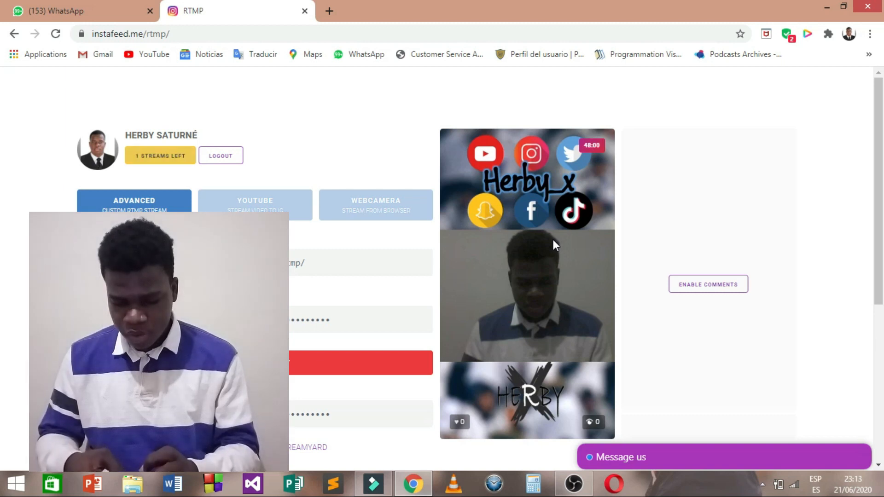
click(576, 486)
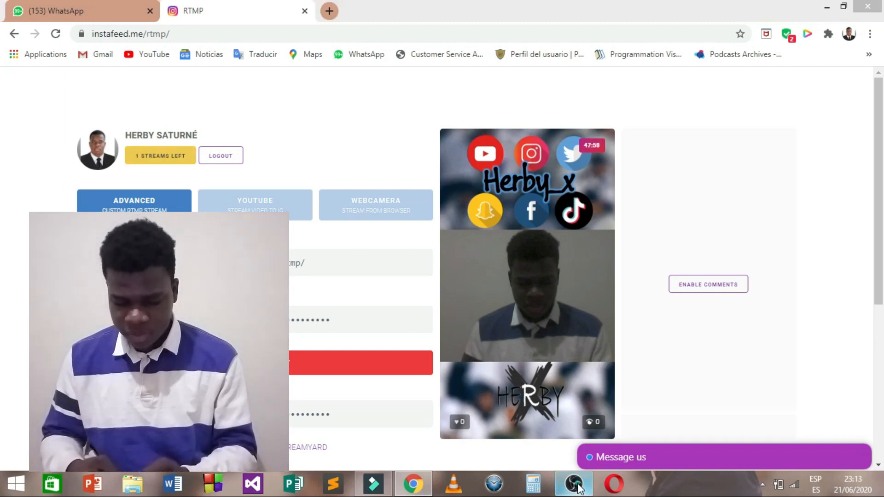